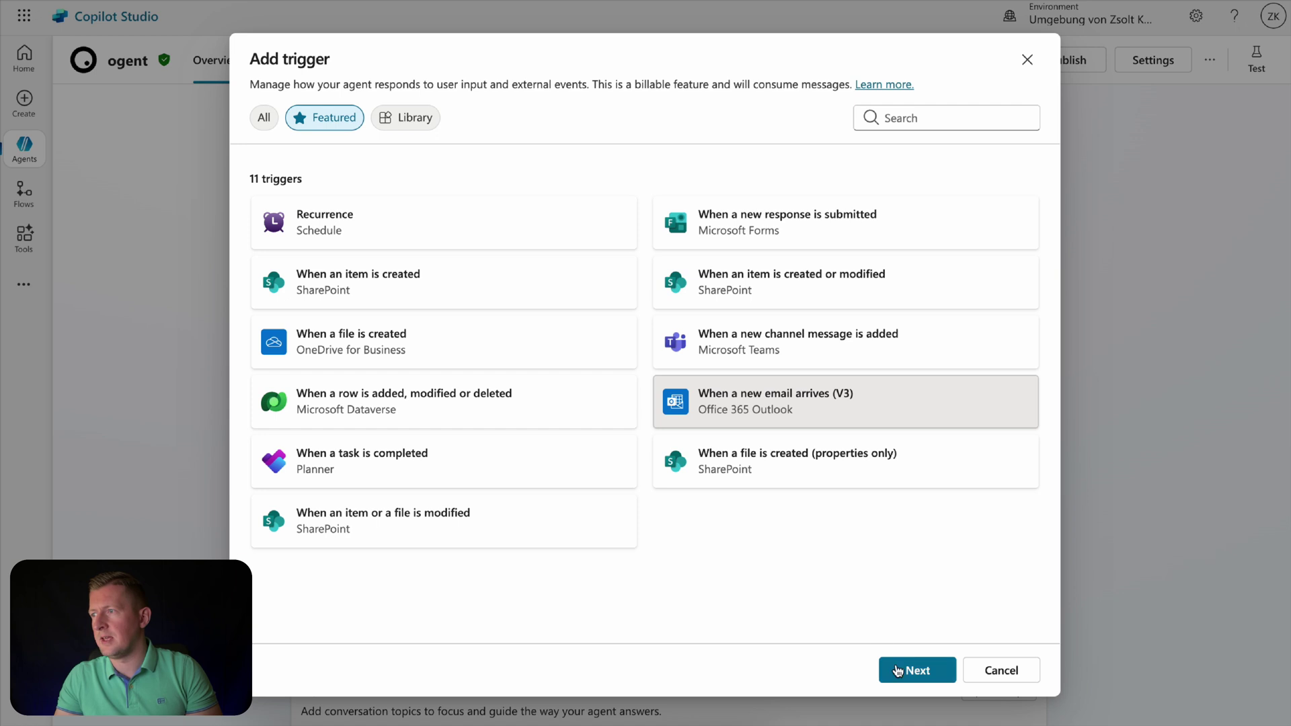
# Step: Add the Office 365 Outlook trigger "When a new email arrives (V3)" to the agent with its default settings
pyautogui.click(908, 670)
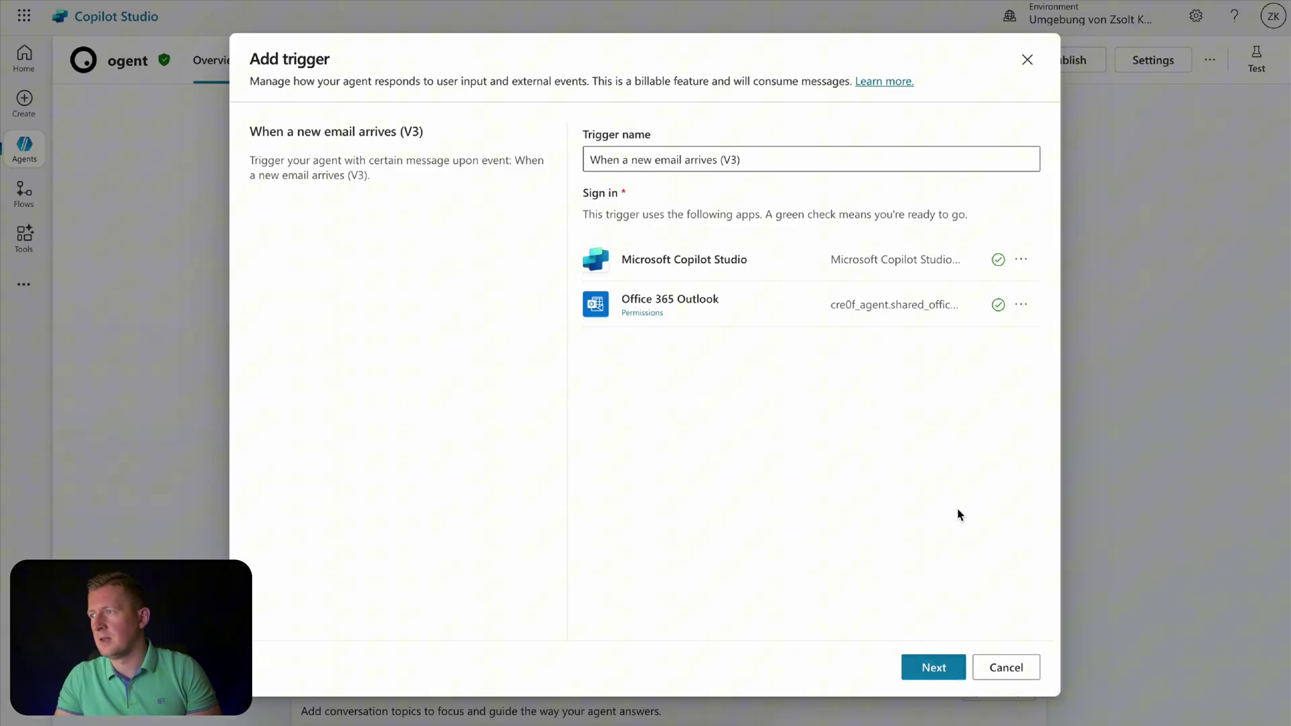
pyautogui.click(935, 669)
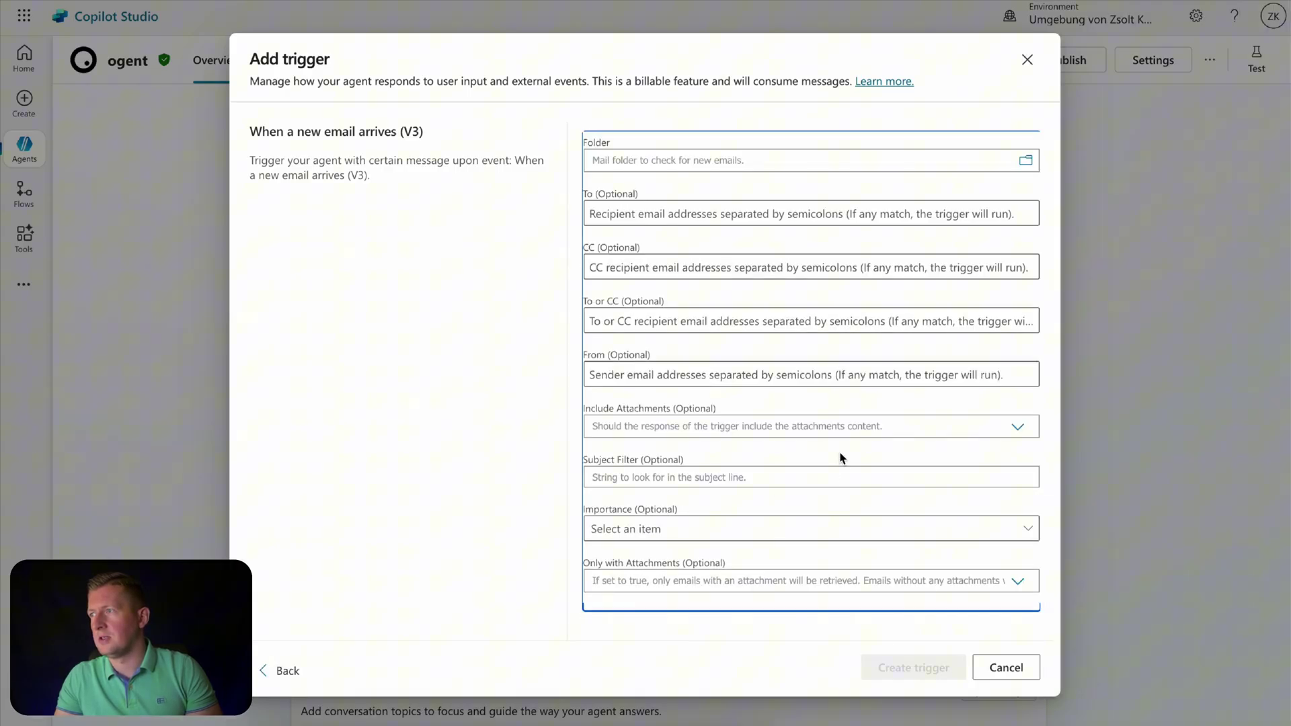
pyautogui.scroll(-1, 811, 463)
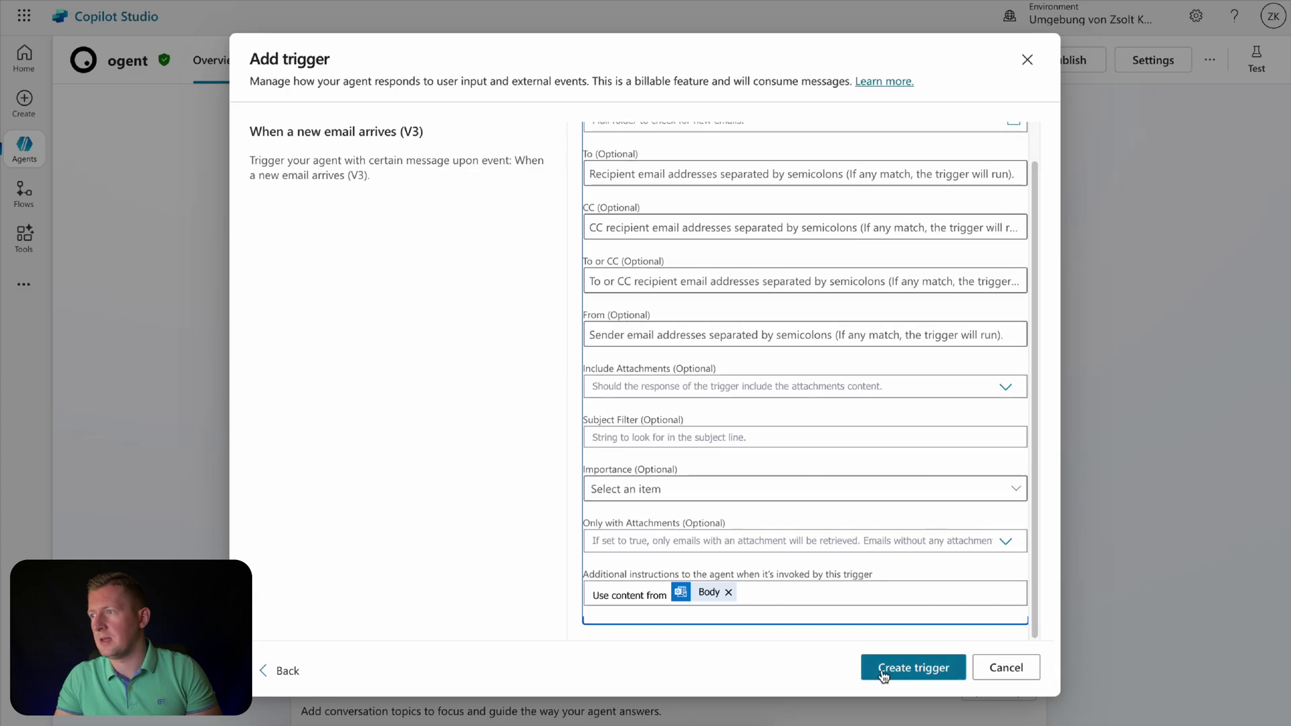
pyautogui.click(867, 674)
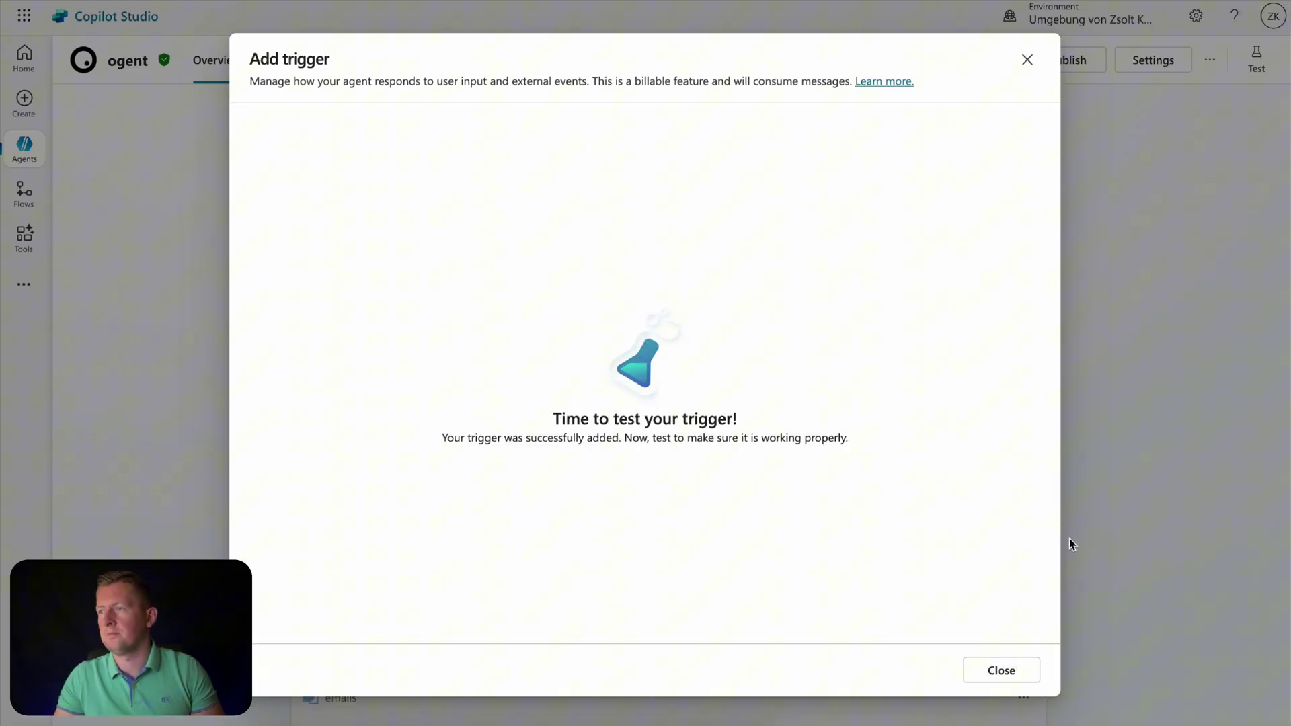
pyautogui.click(992, 673)
# Step: Open the email trigger's flow in Power Automate and show the parameters of its action that sends a prompt to the copilot
pyautogui.click(1023, 433)
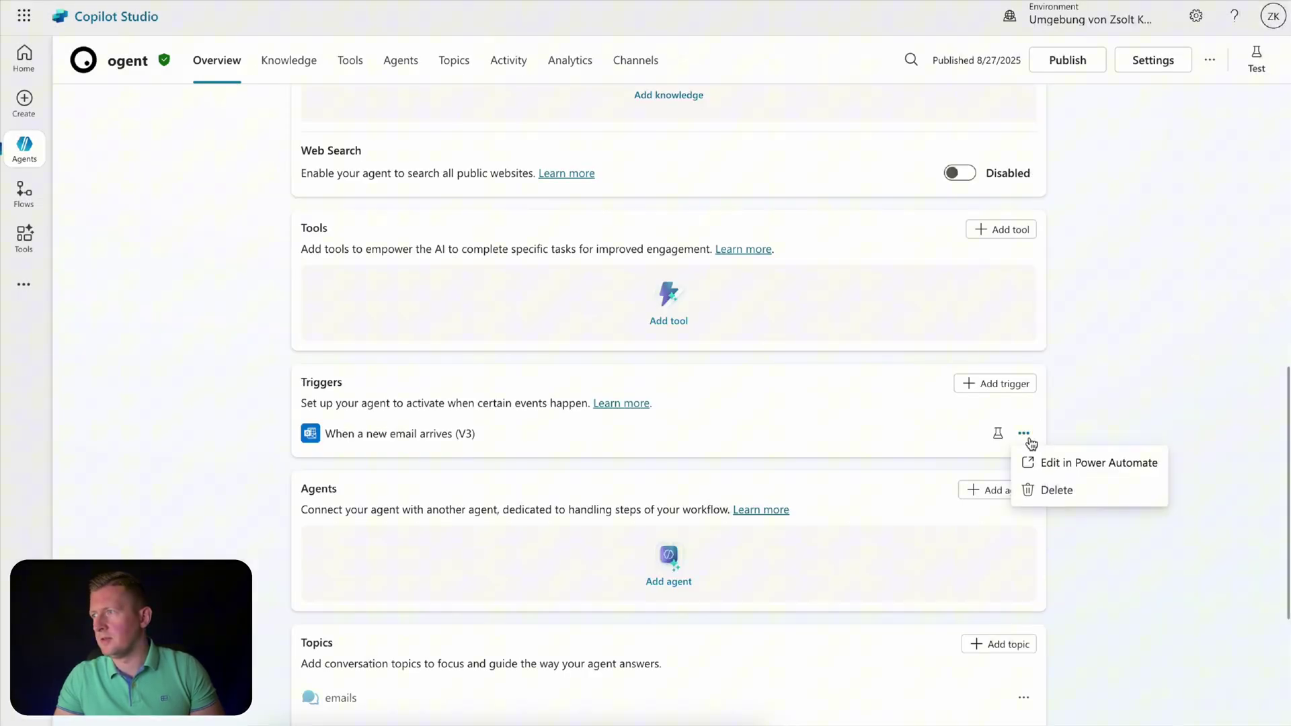
pyautogui.click(1068, 464)
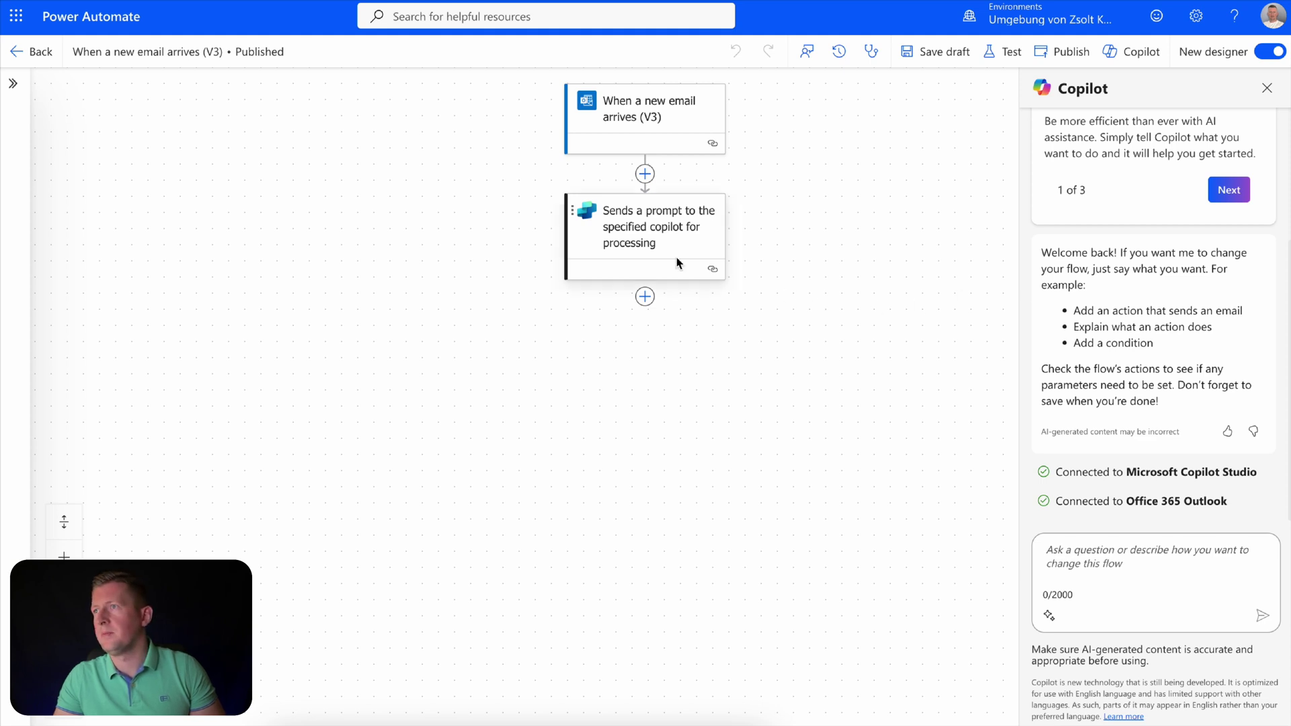
pyautogui.click(628, 243)
# Step: Replace the body message with "A new email arrived from: From, to: To, with the subject: Subject, reived time: Received Time, message id: Attachments Attachment Id"
pyautogui.click(180, 361)
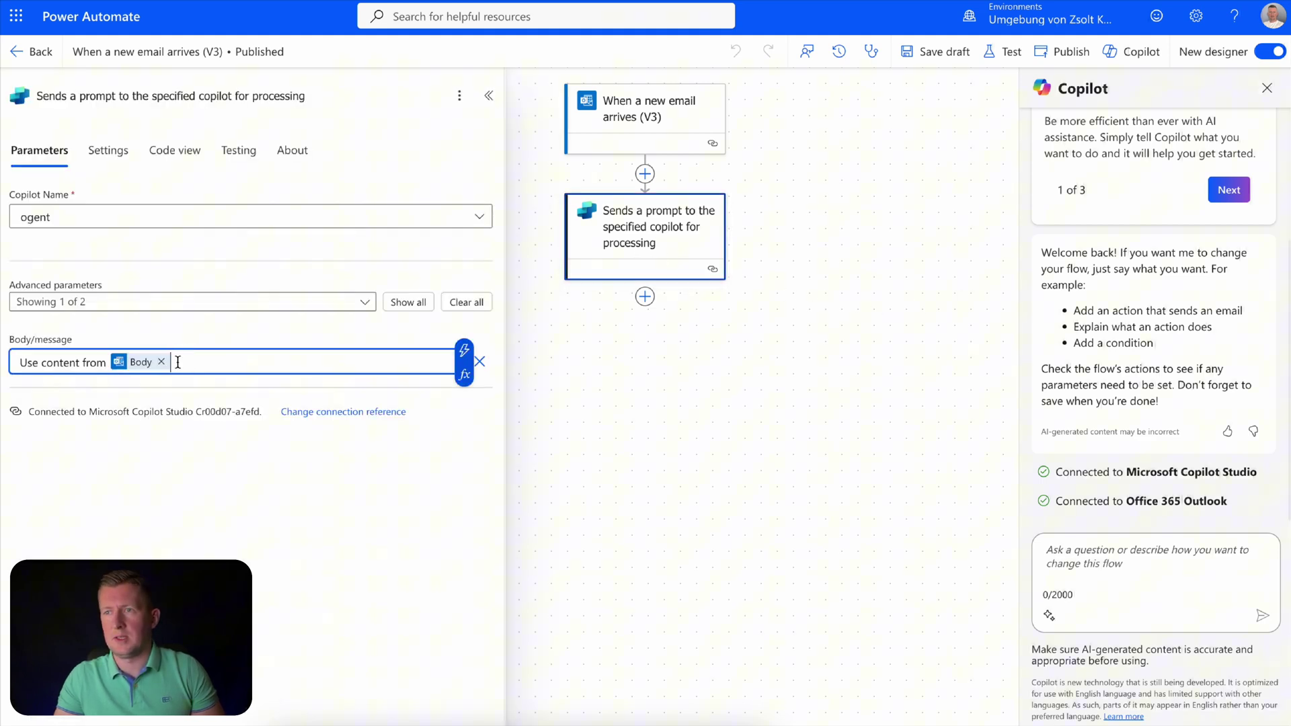
pyautogui.press('BackSpace')
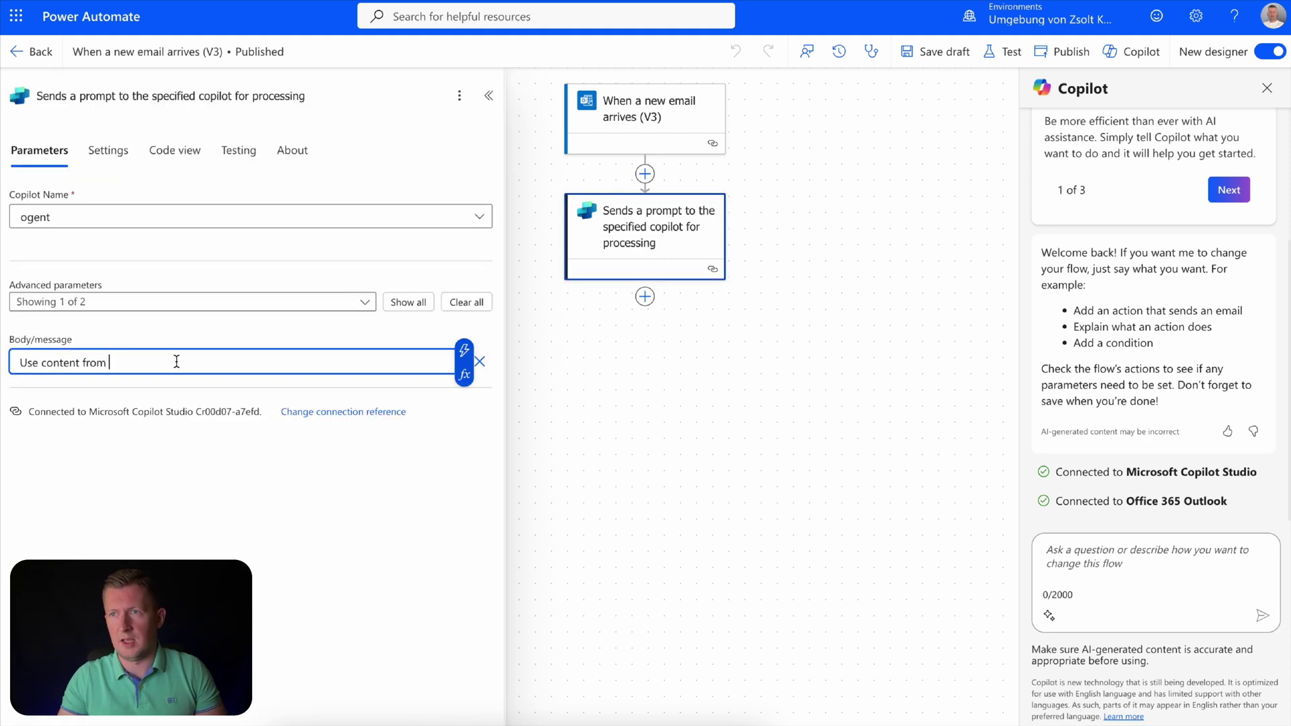
pyautogui.moveTo(152, 362); pyautogui.dragTo(8, 363)
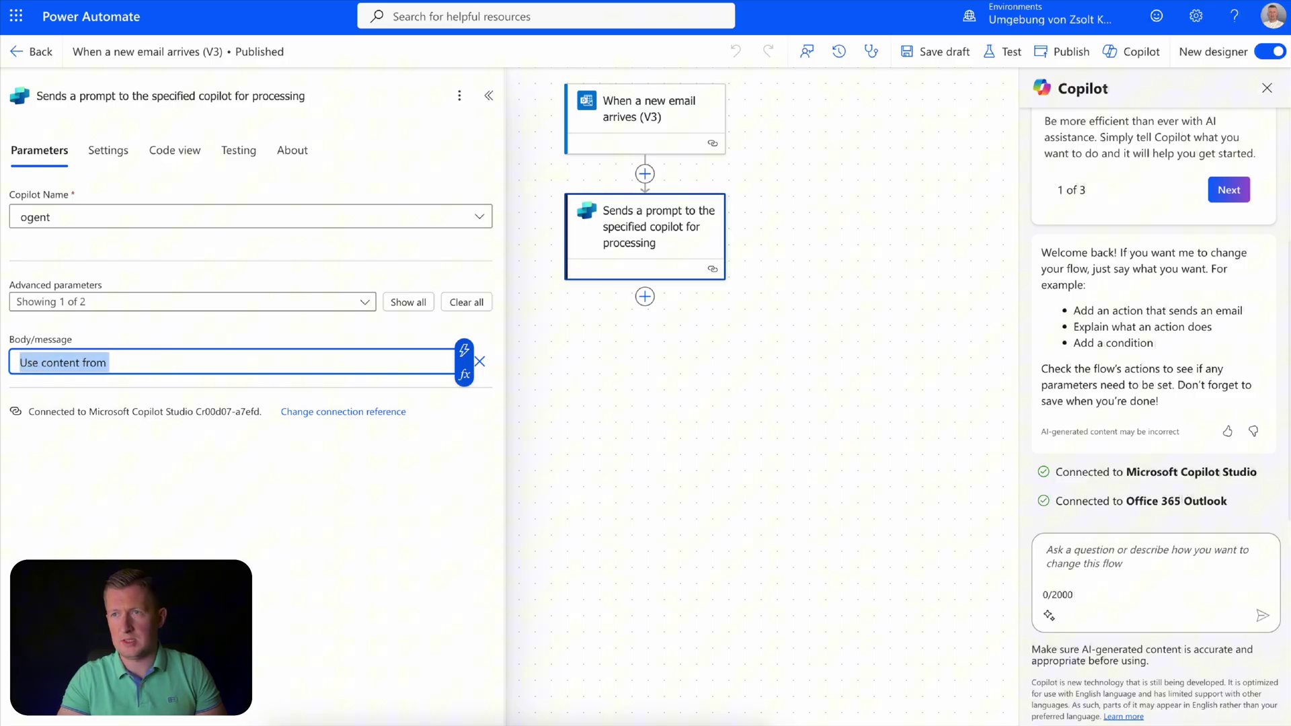
pyautogui.press('BackSpace')
pyautogui.write('A new email arrived from: From, to: To, with the subject: Subject, reived time: Received Time, message id: Attachments Att')
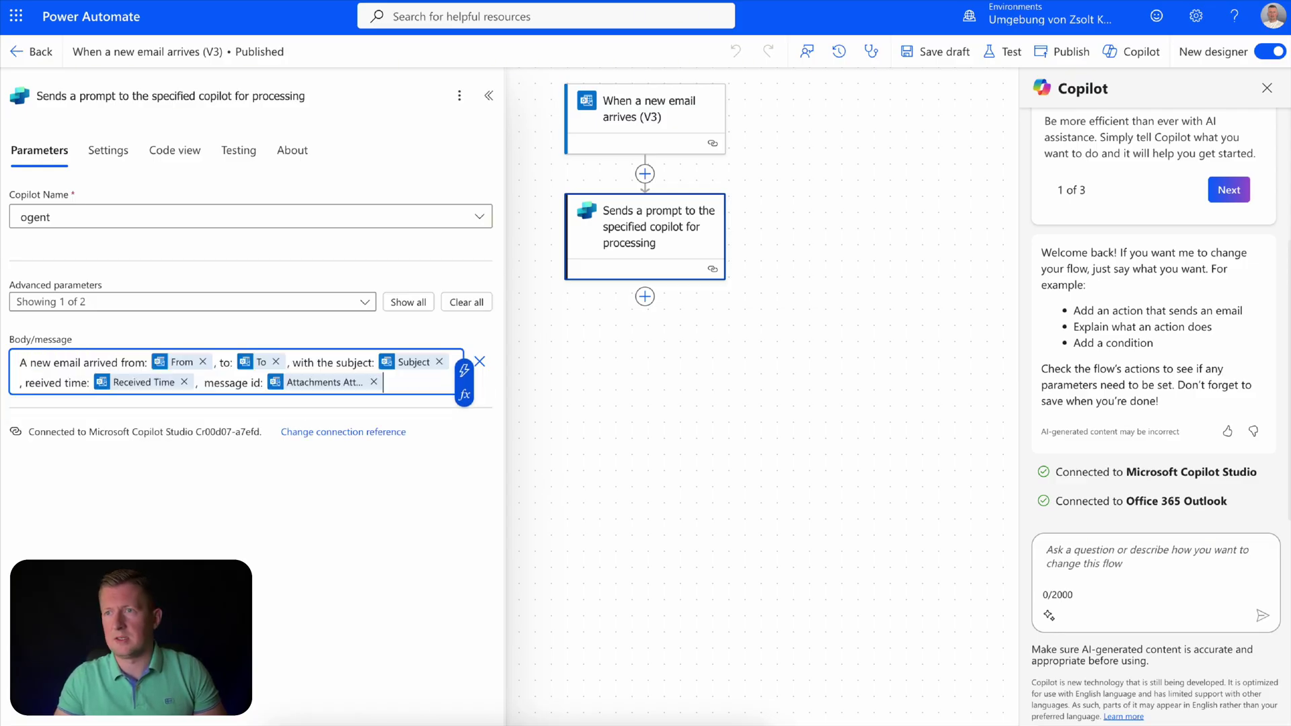
# Step: Replace the attachment token after "message id:" with the trigger's Message Id, and correct "reived time" to "received time"
pyautogui.click(374, 382)
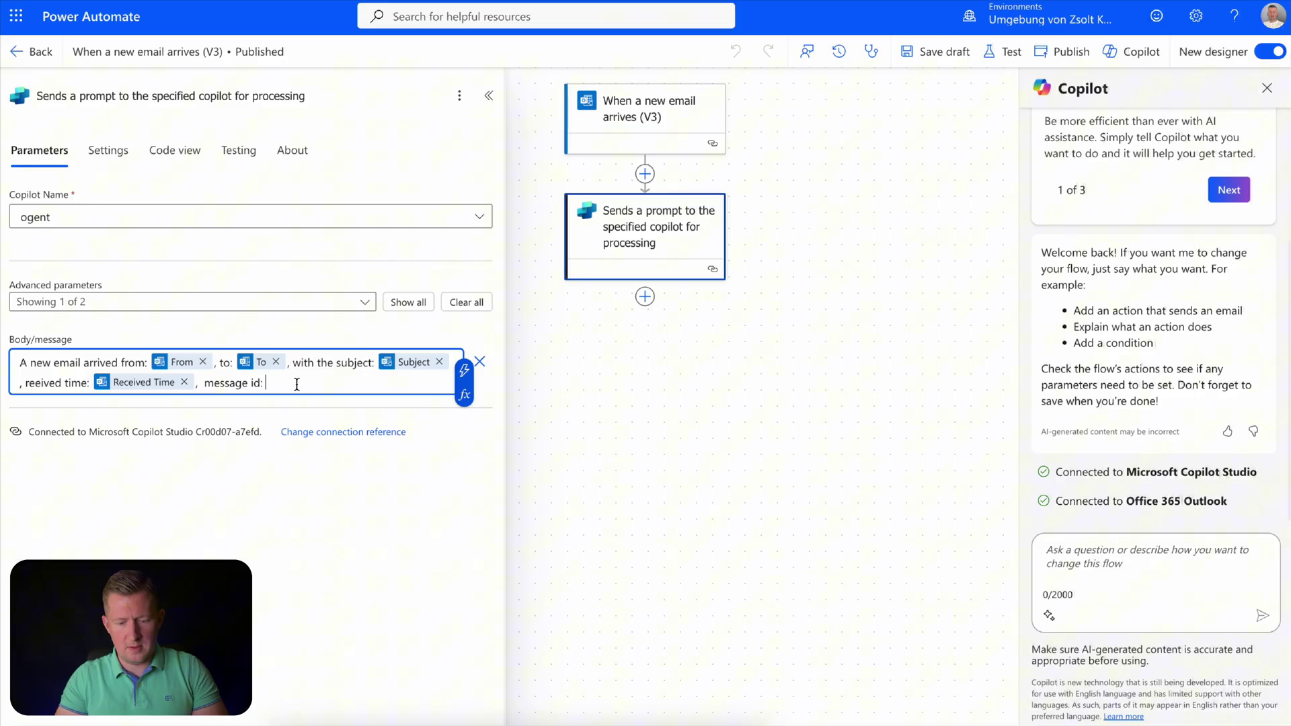
pyautogui.write('/')
pyautogui.click(330, 416)
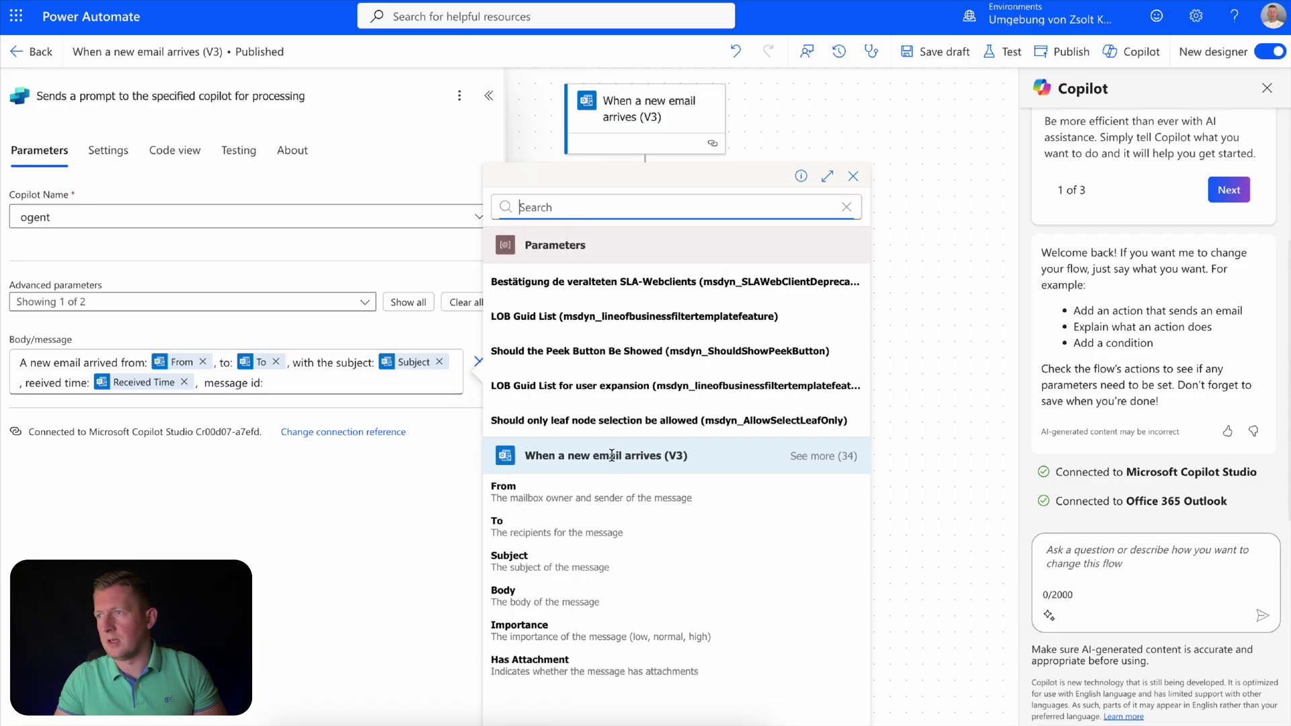
pyautogui.click(811, 455)
pyautogui.scroll(-5, 730, 557)
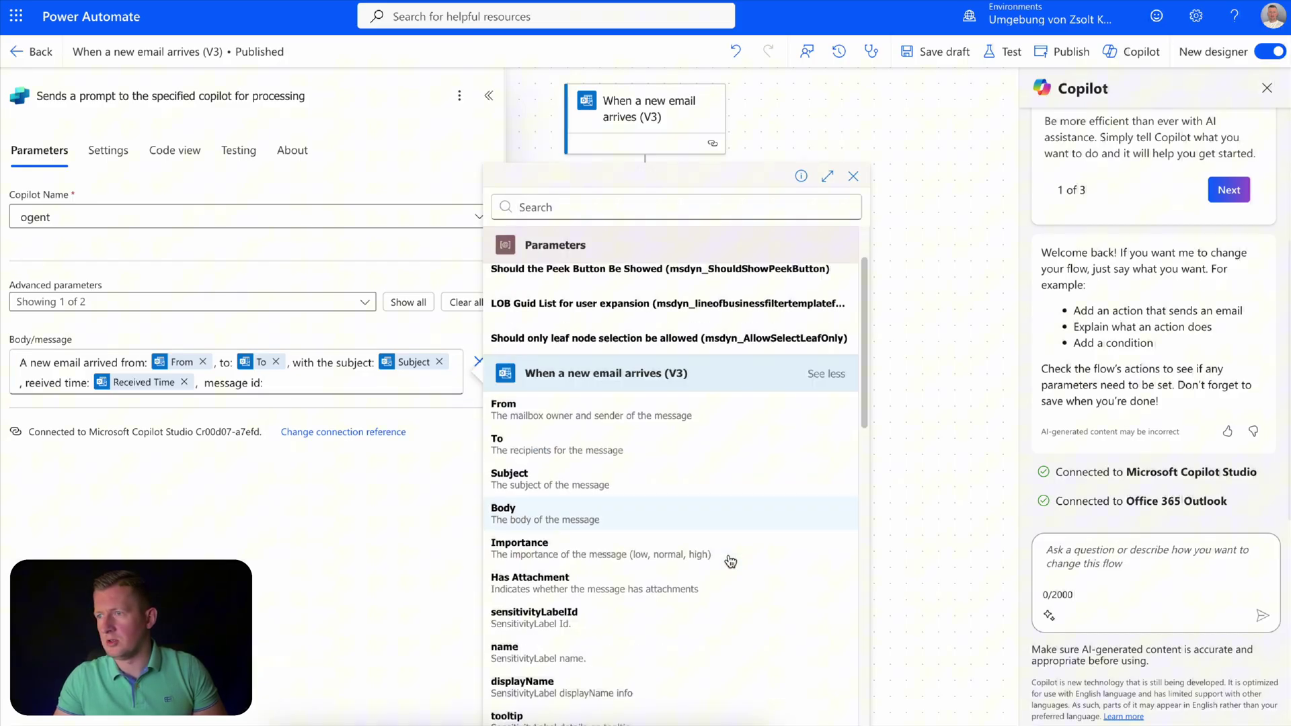
pyautogui.scroll(-10, 730, 551)
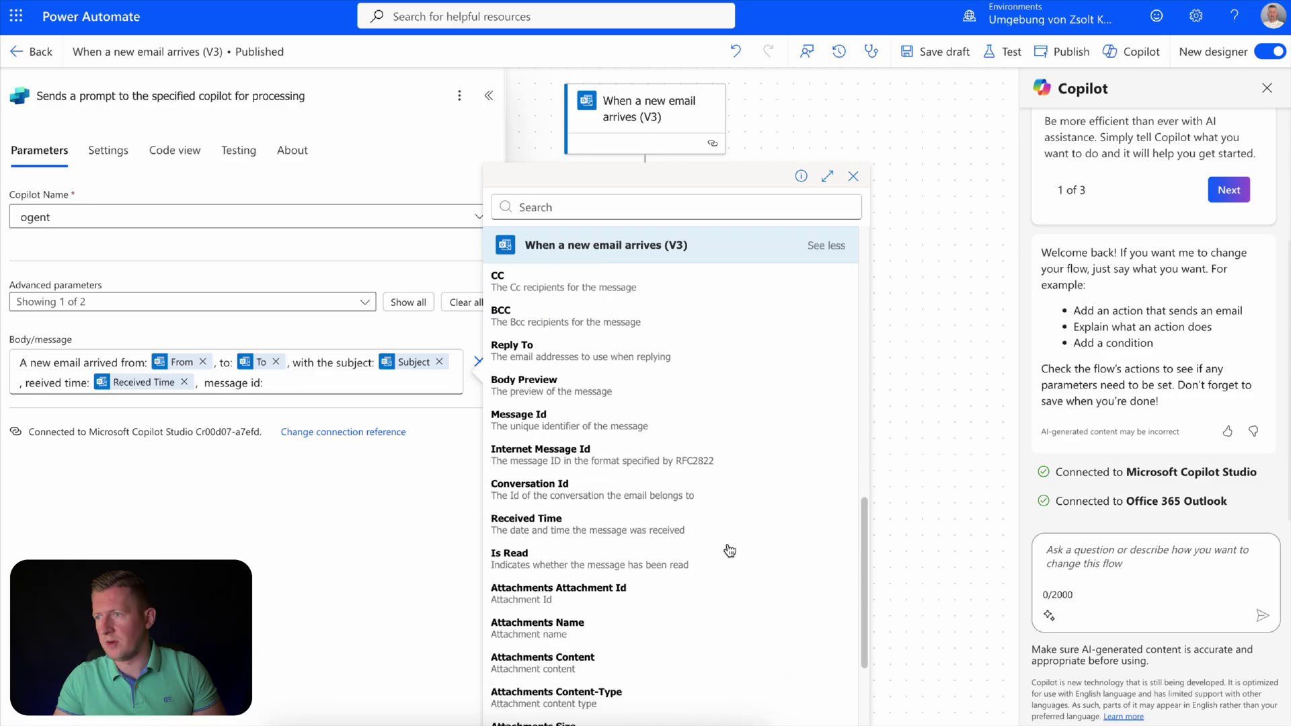
pyautogui.click(557, 425)
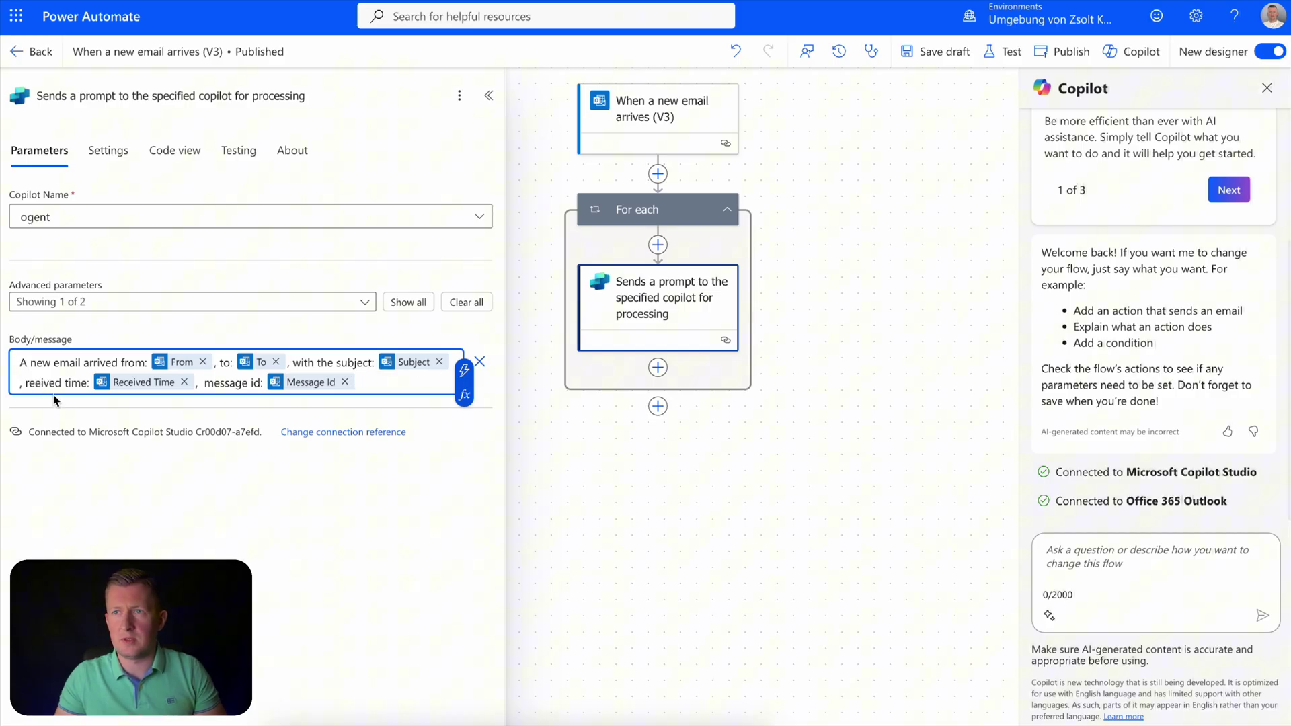
pyautogui.write('c')
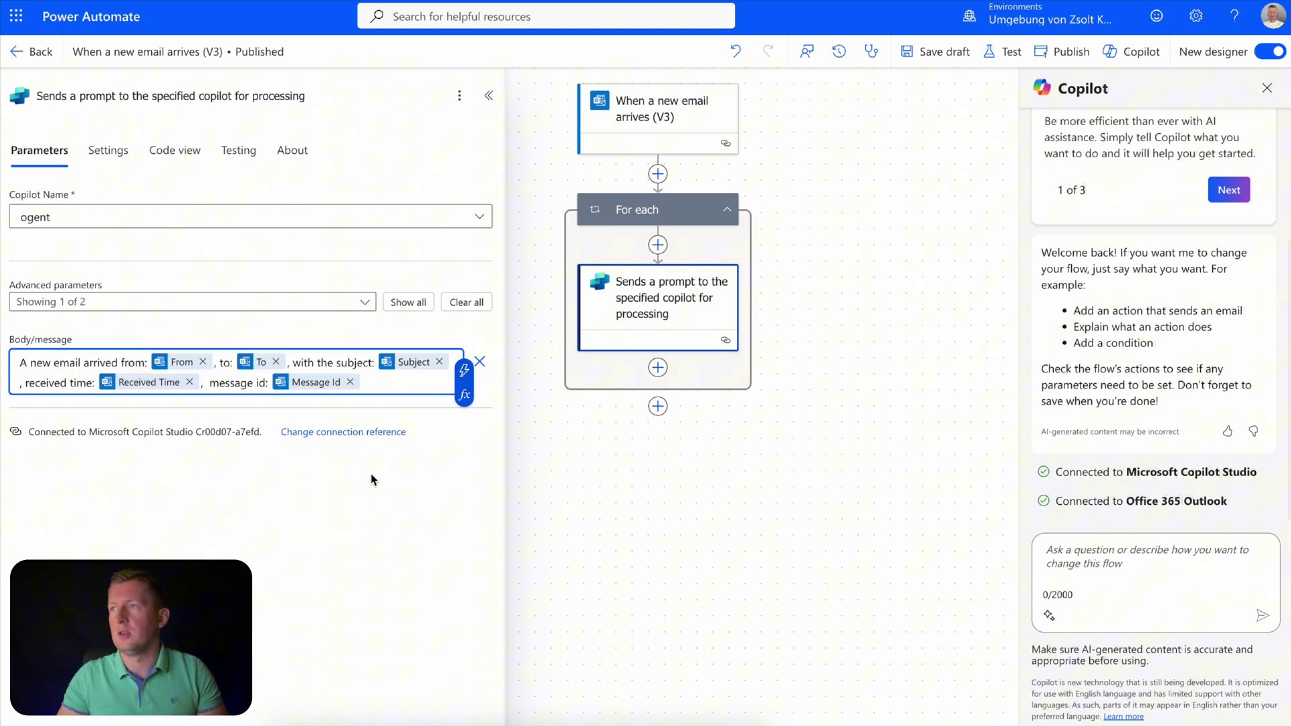
# Step: Save the flow as a draft and publish it, returning to the agent in Copilot Studio
pyautogui.click(612, 480)
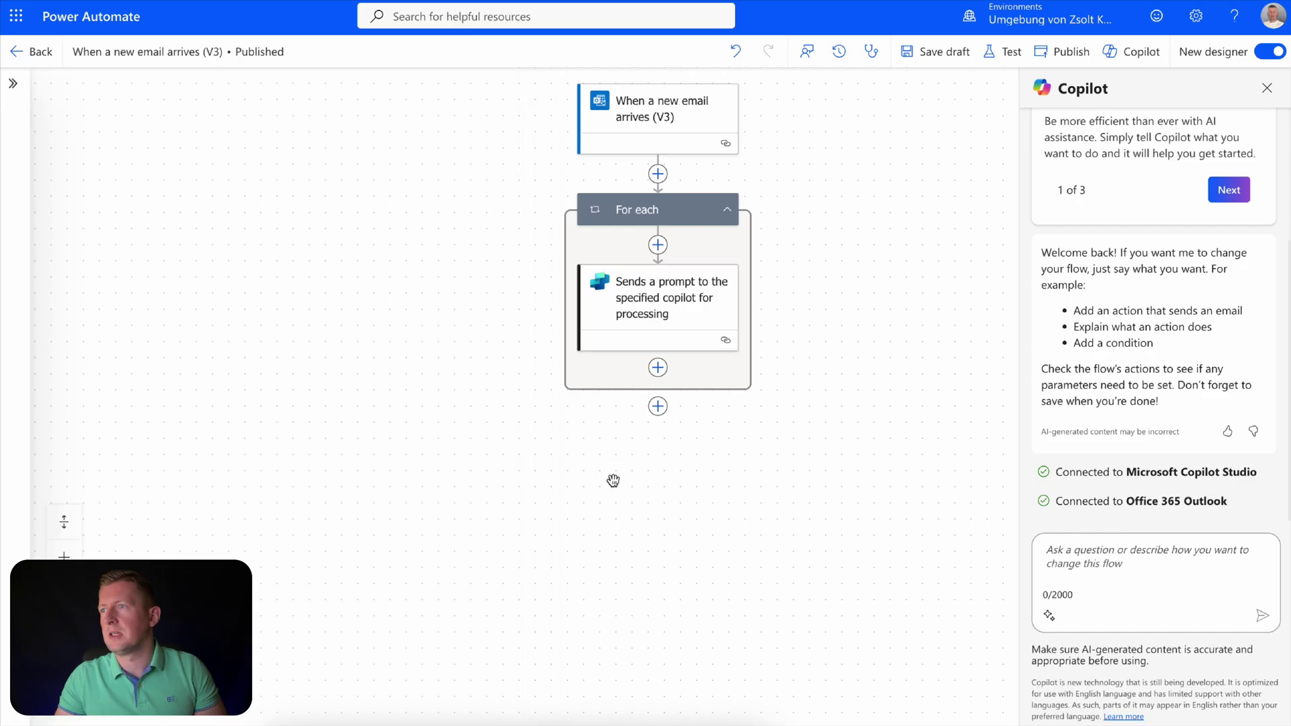
pyautogui.click(940, 56)
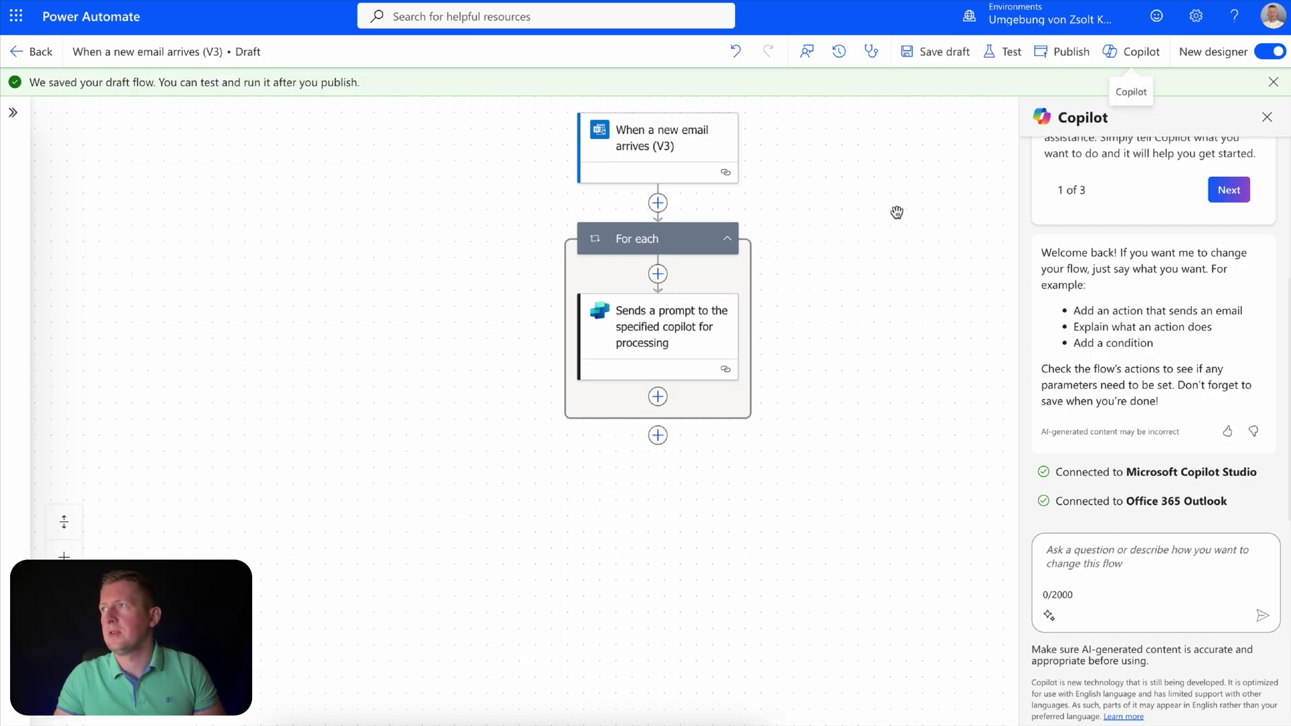
pyautogui.click(1046, 53)
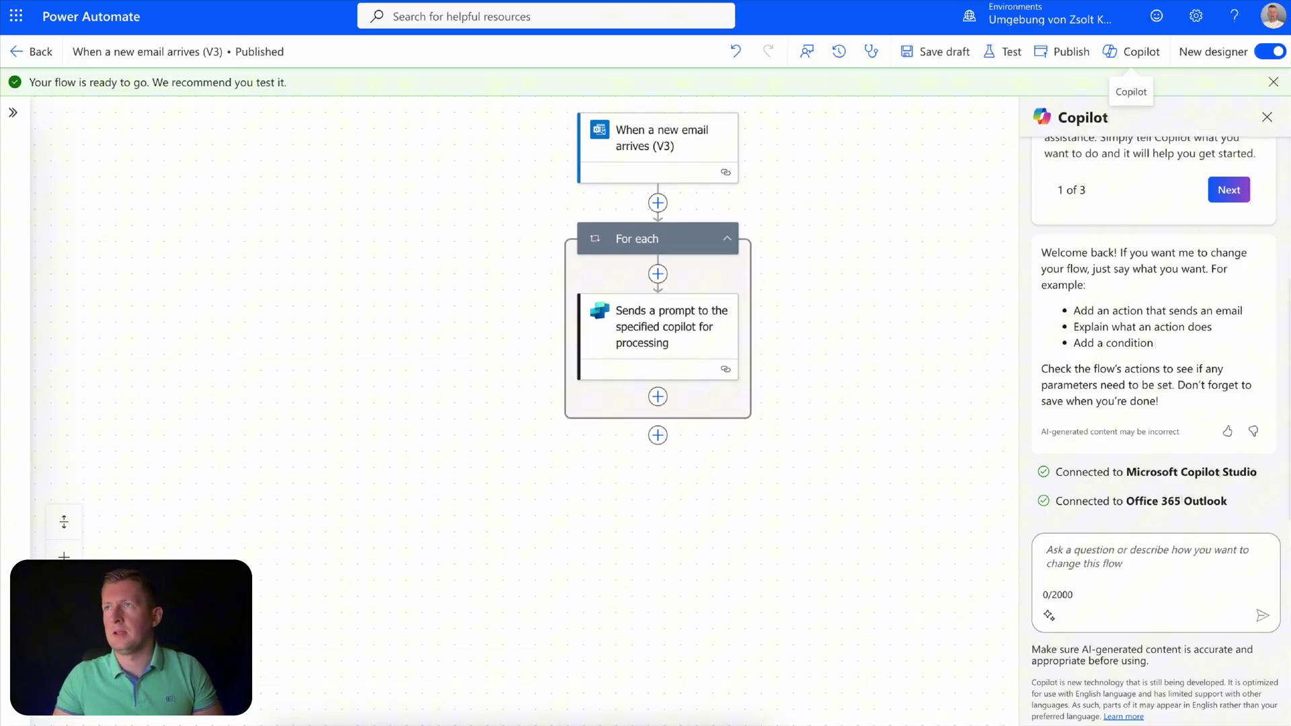
pyautogui.hotkey('ctrl', 'w')
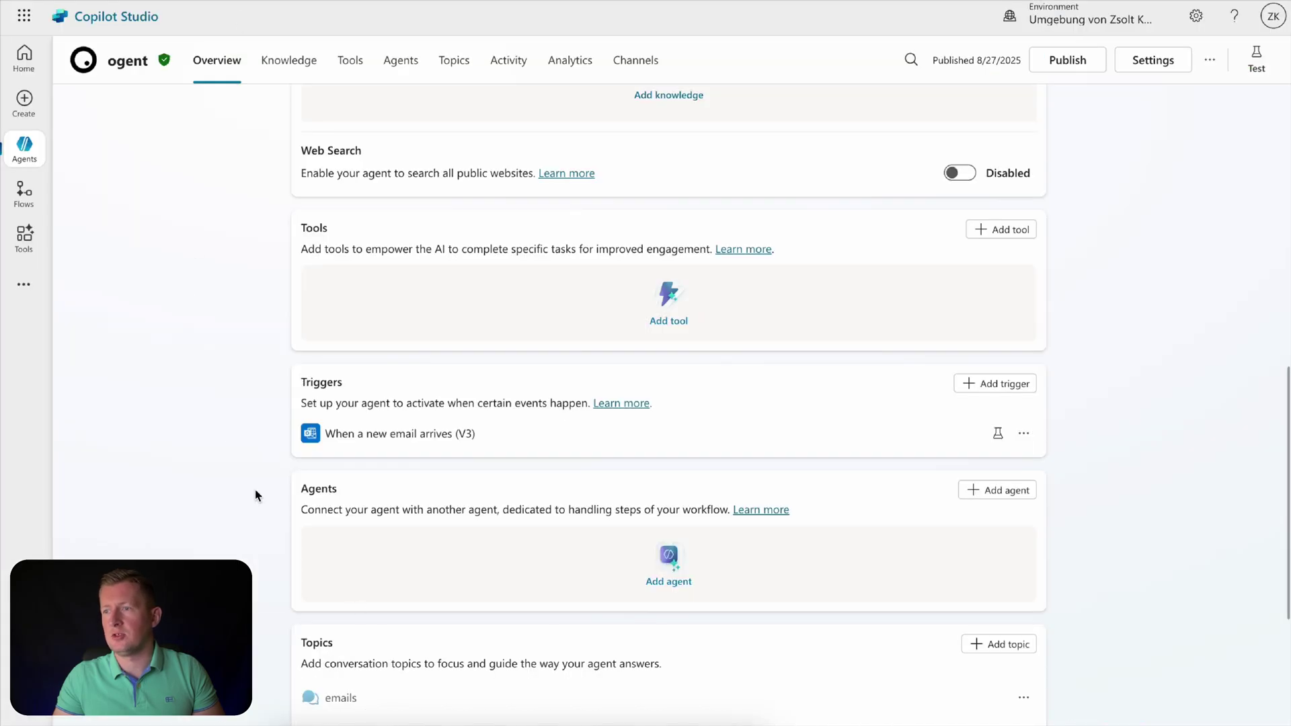
pyautogui.click(612, 723)
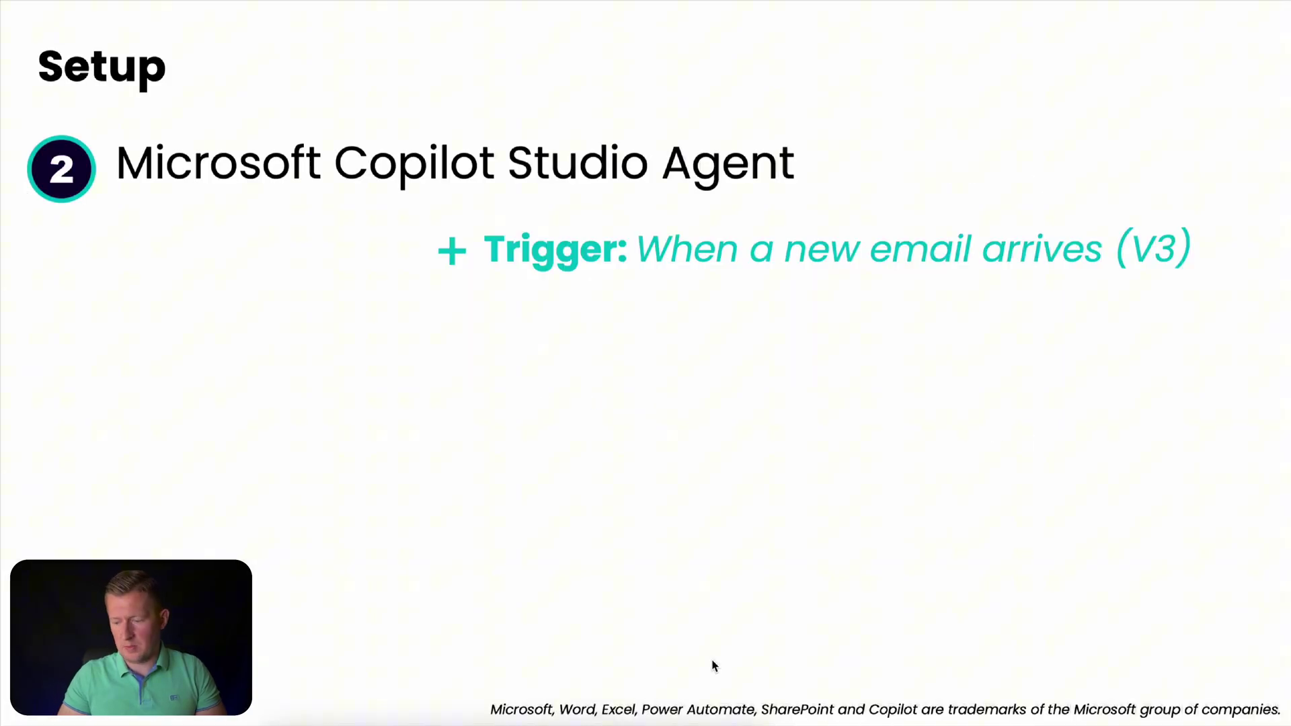
pyautogui.press('Right')
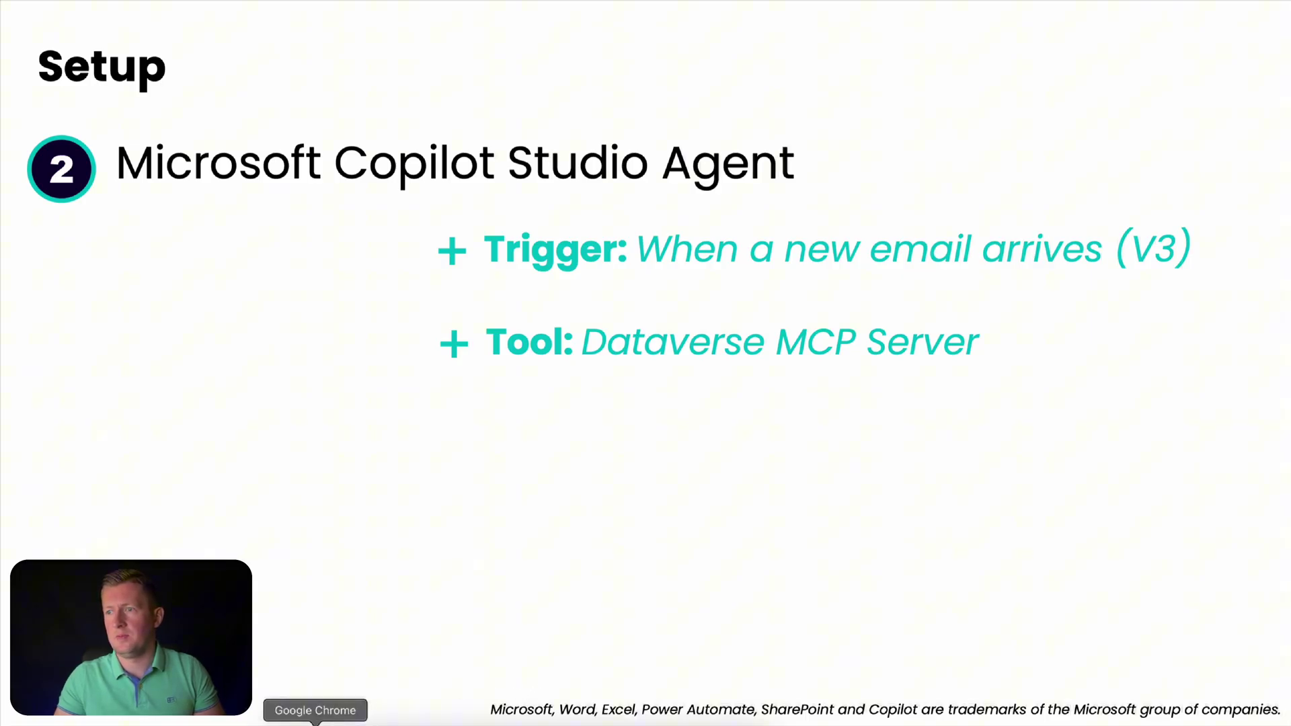
pyautogui.click(316, 723)
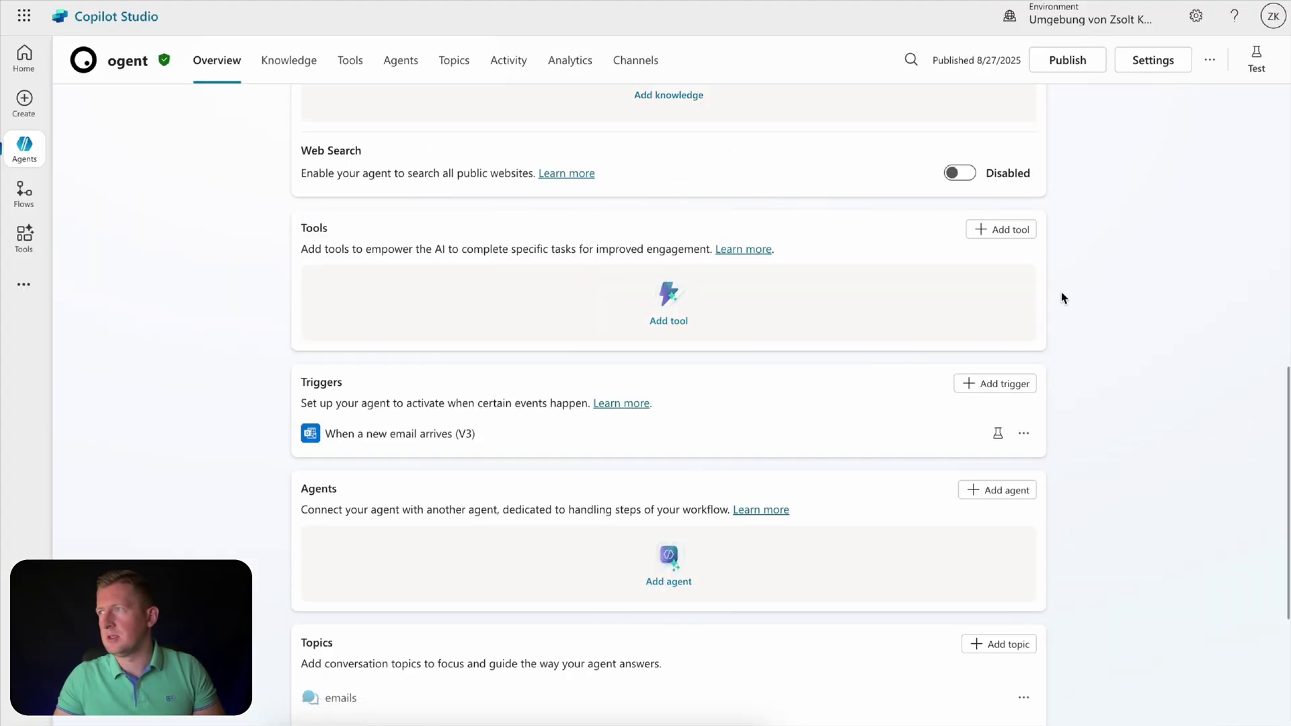
# Step: Add the Dataverse MCP Server from the Model Context Protocol tools to the agent, using the existing connection
pyautogui.click(1007, 237)
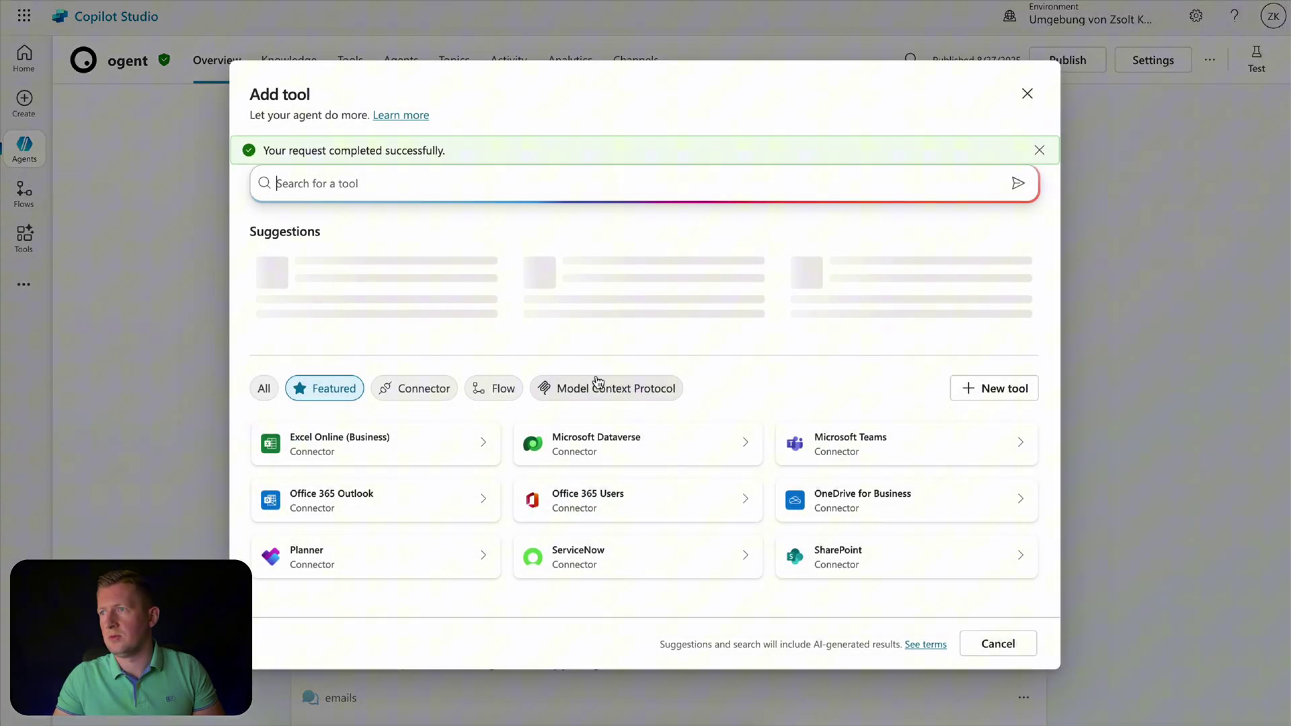
pyautogui.click(598, 388)
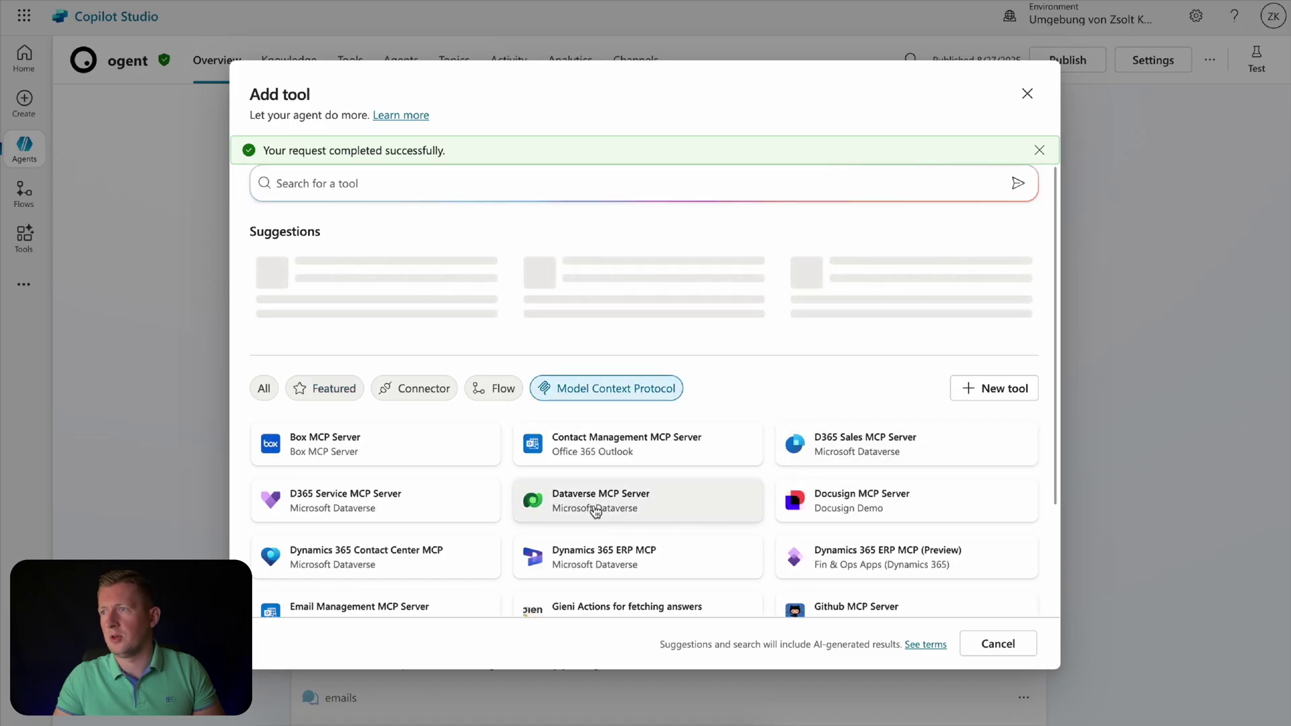
pyautogui.click(596, 510)
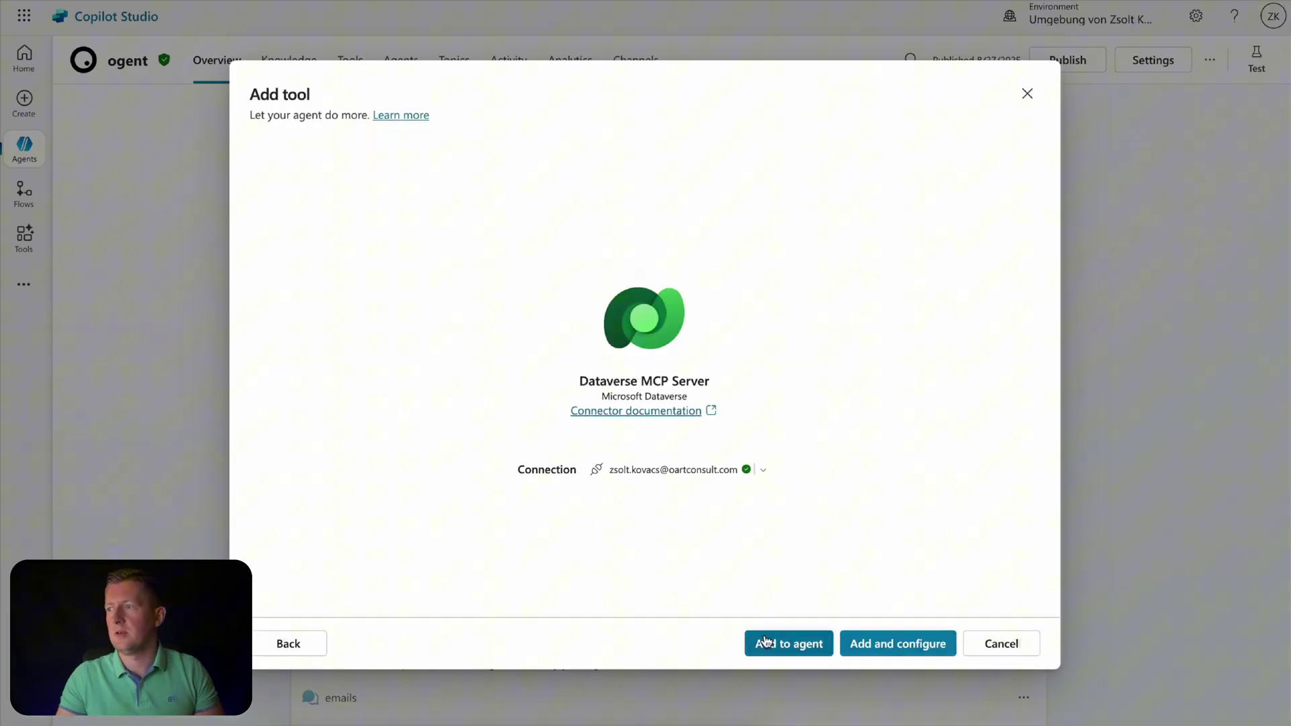
pyautogui.click(766, 641)
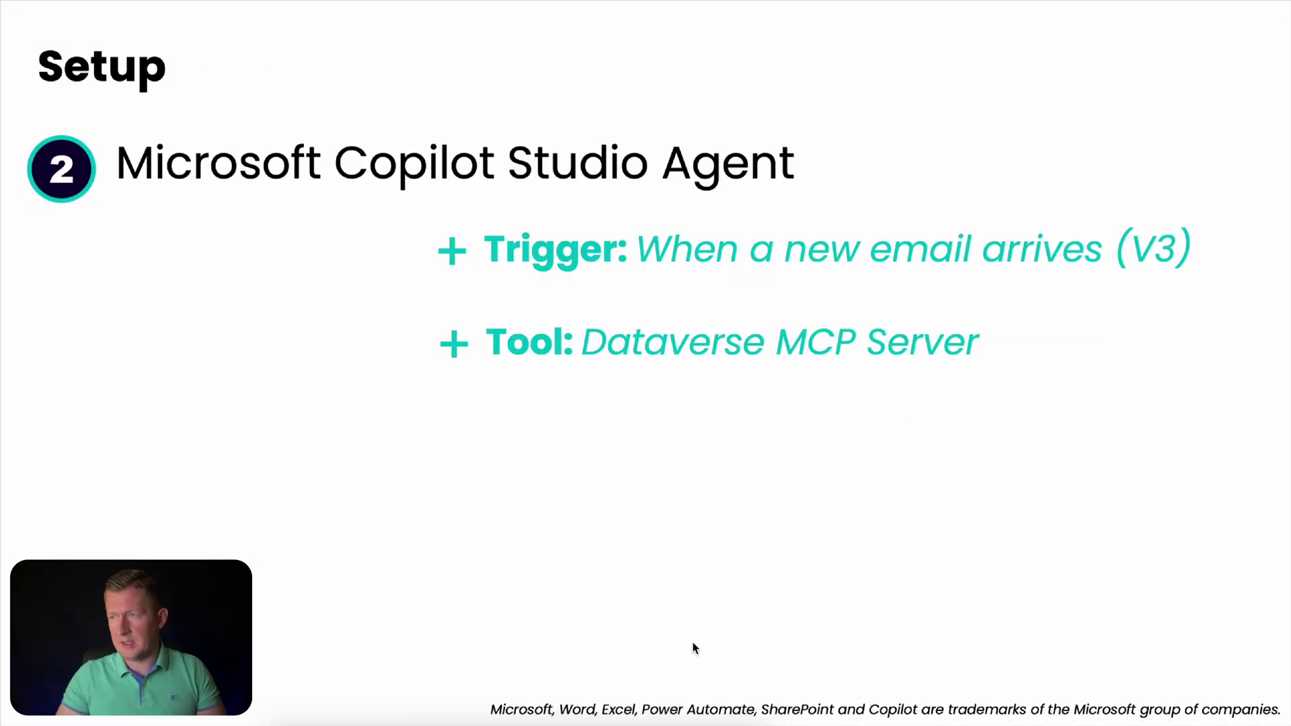
pyautogui.press('Right')
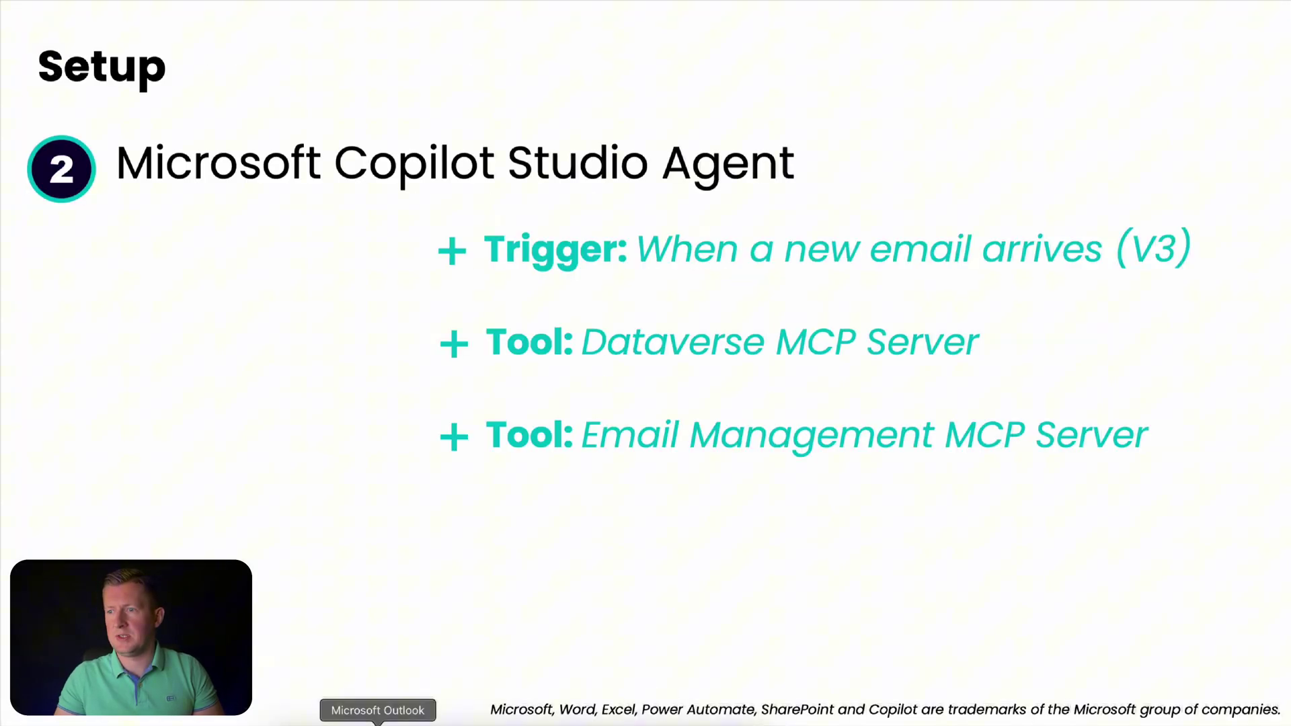
pyautogui.click(316, 725)
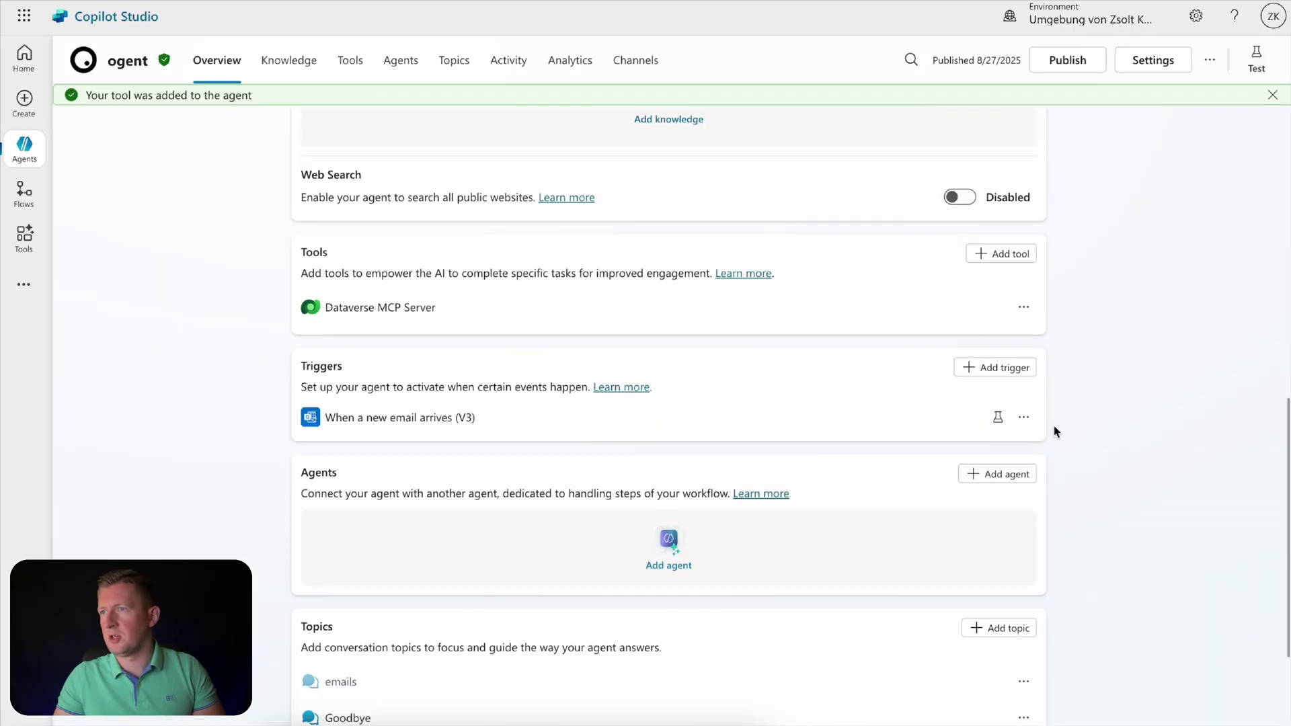
# Step: Add the Email Management MCP Server for Office 365 Outlook to the agent as a second tool
pyautogui.click(998, 253)
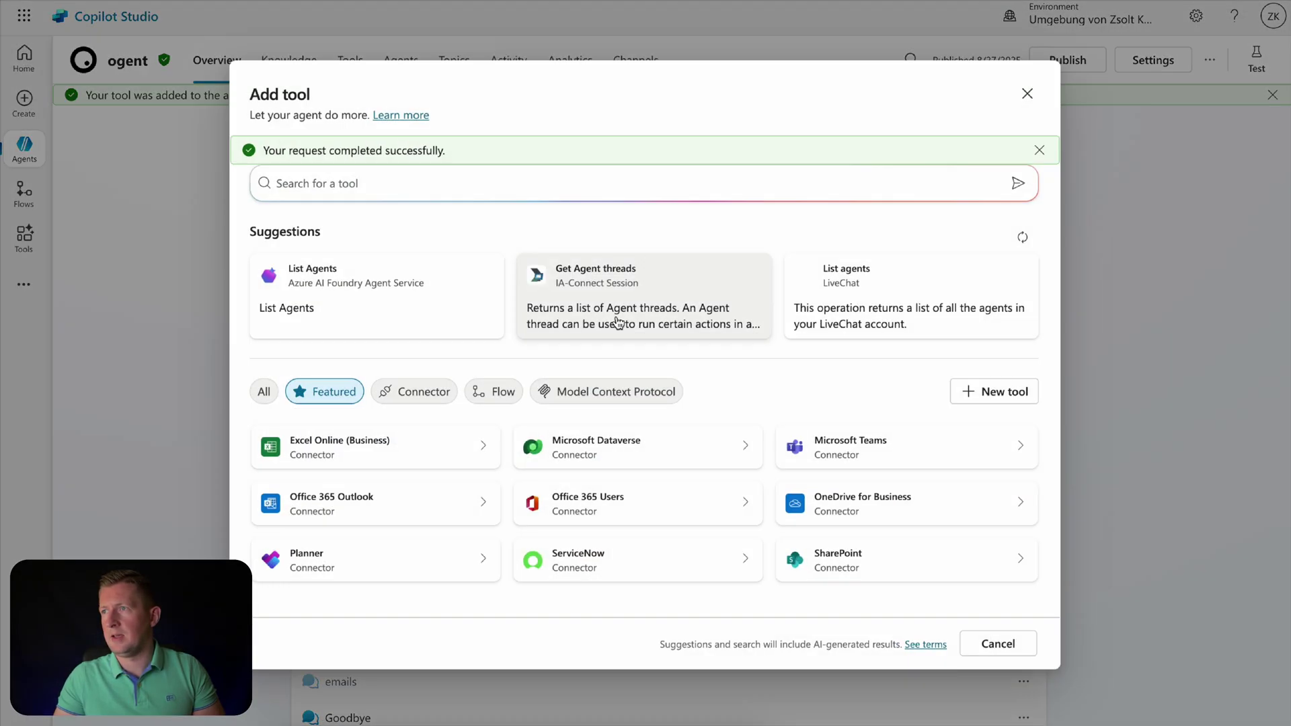
pyautogui.click(627, 394)
pyautogui.scroll(-2, 686, 527)
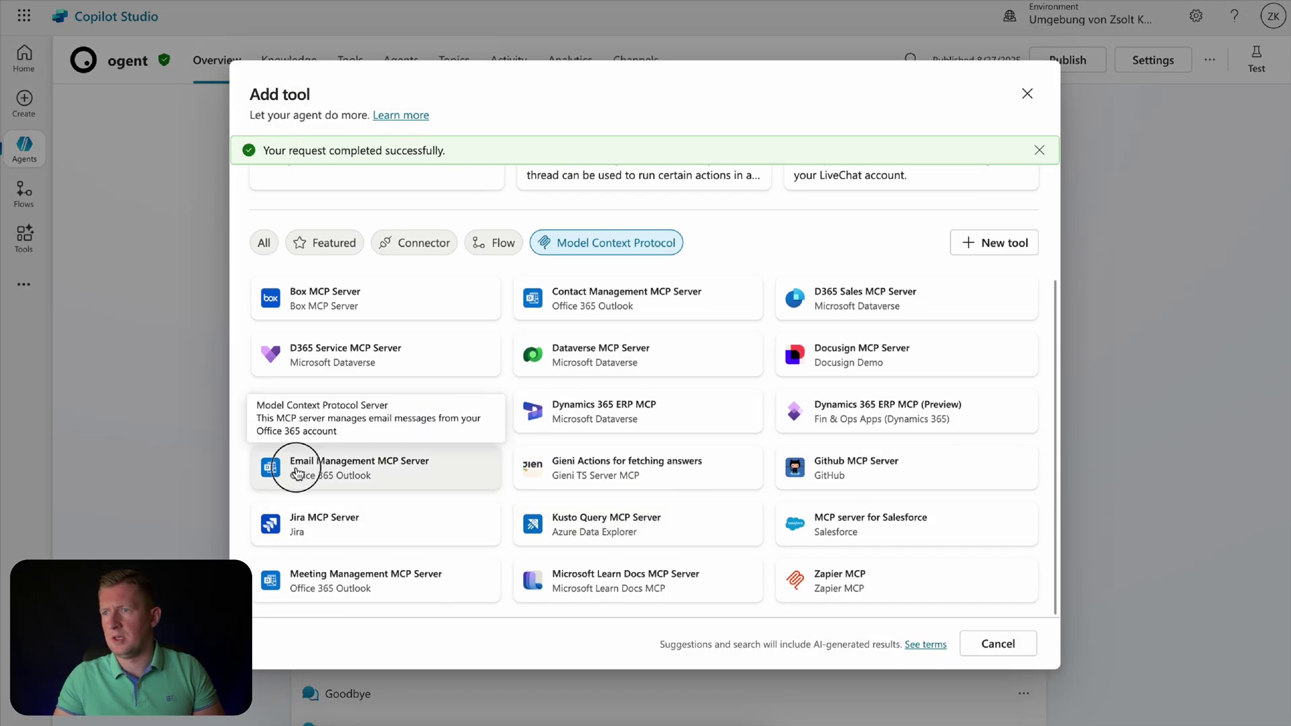
pyautogui.click(377, 464)
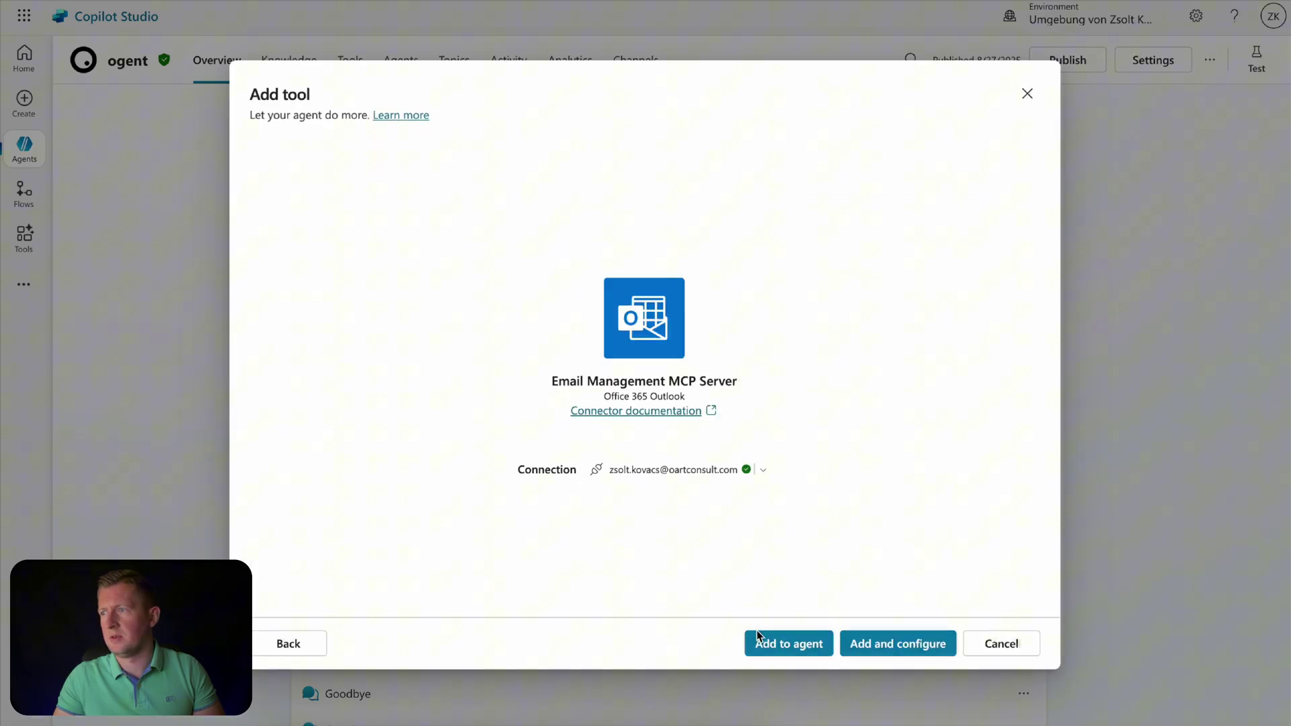
pyautogui.click(768, 642)
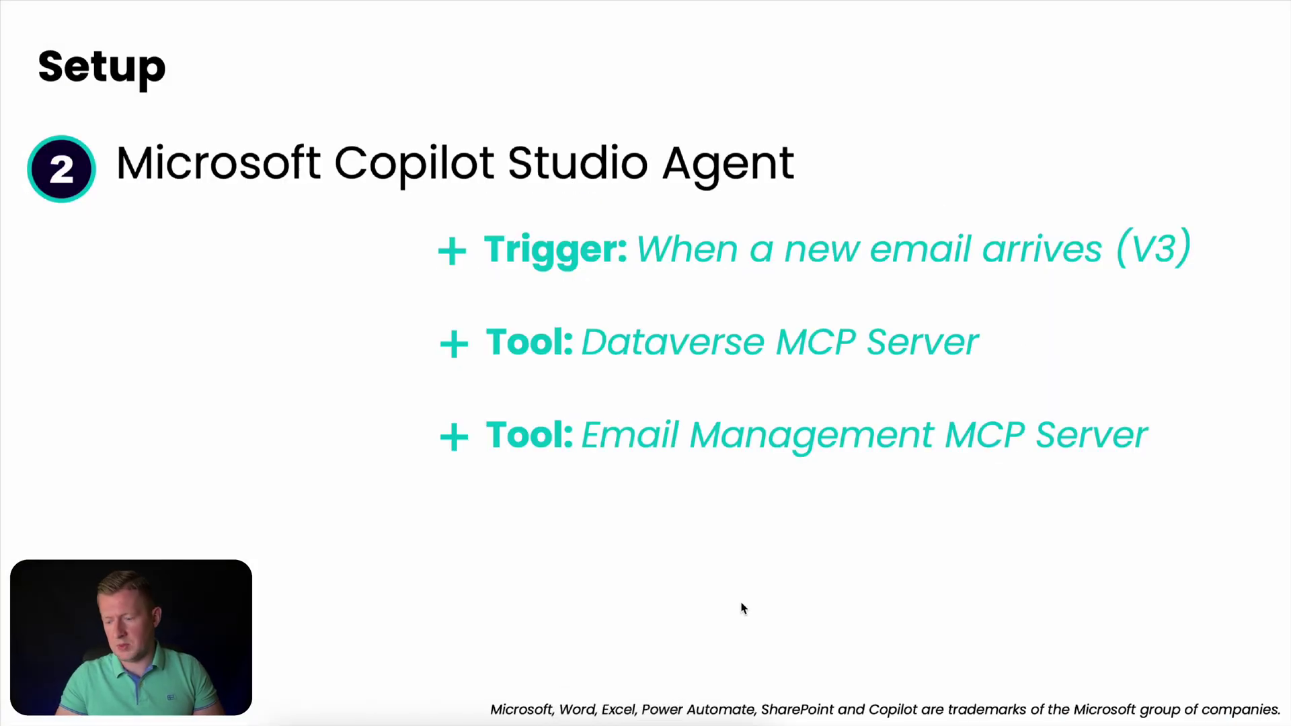
# Step: Return to the agent's overview in Copilot Studio and check the generative AI Orchestration setting in its details
pyautogui.click(743, 607)
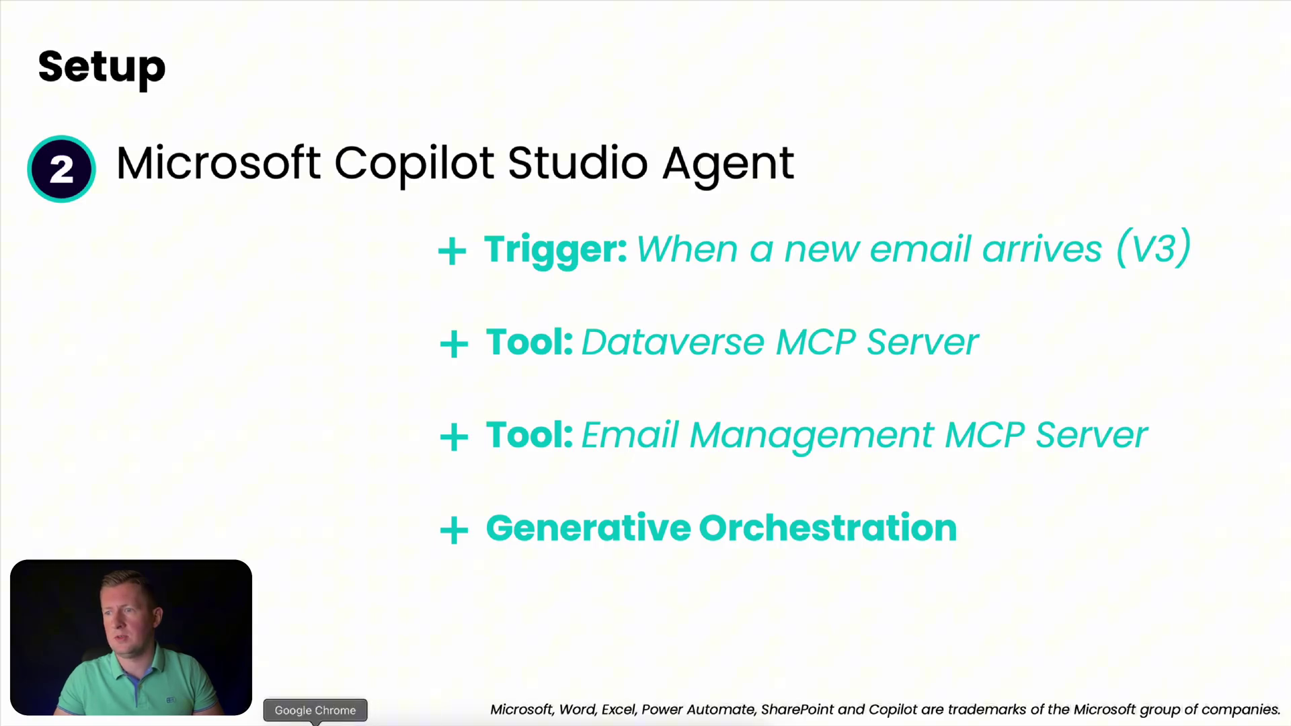
pyautogui.click(318, 723)
pyautogui.scroll(6, 674, 481)
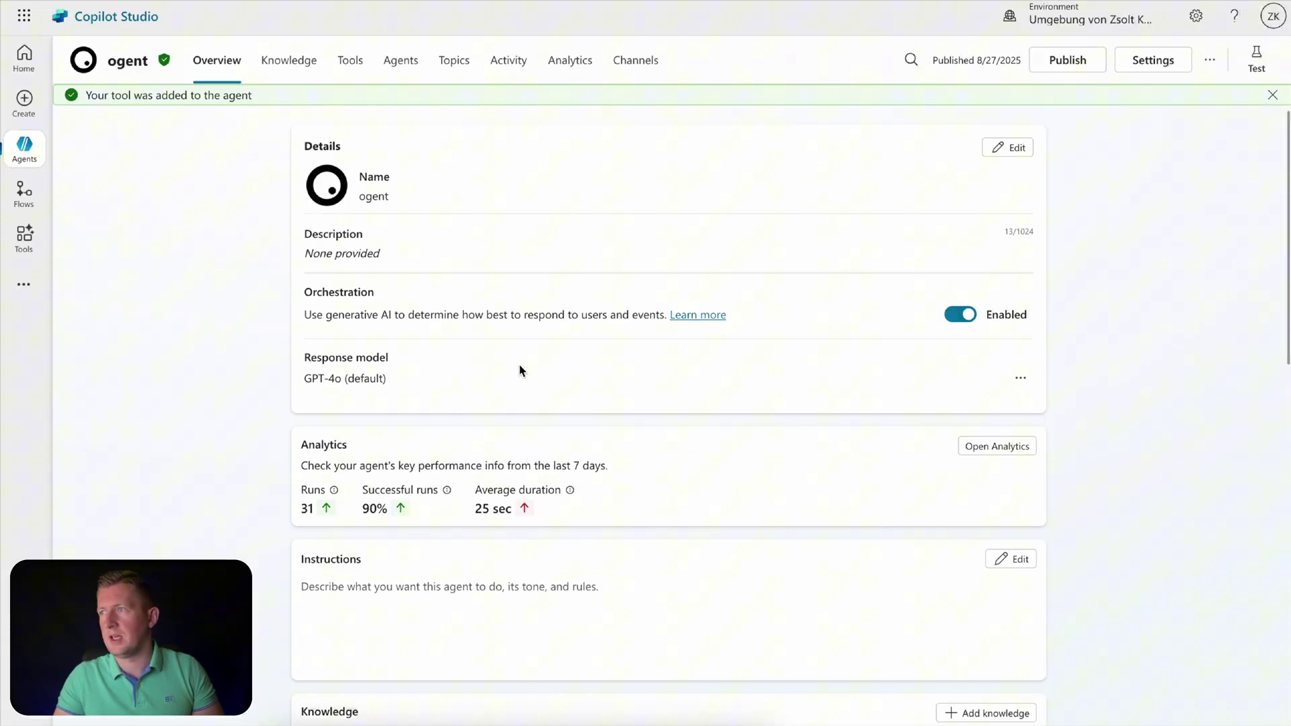
# Step: Review the agent's Generative AI settings for orchestration, model, moderation, knowledge and search, and return to the overview without the test pane
pyautogui.click(1022, 361)
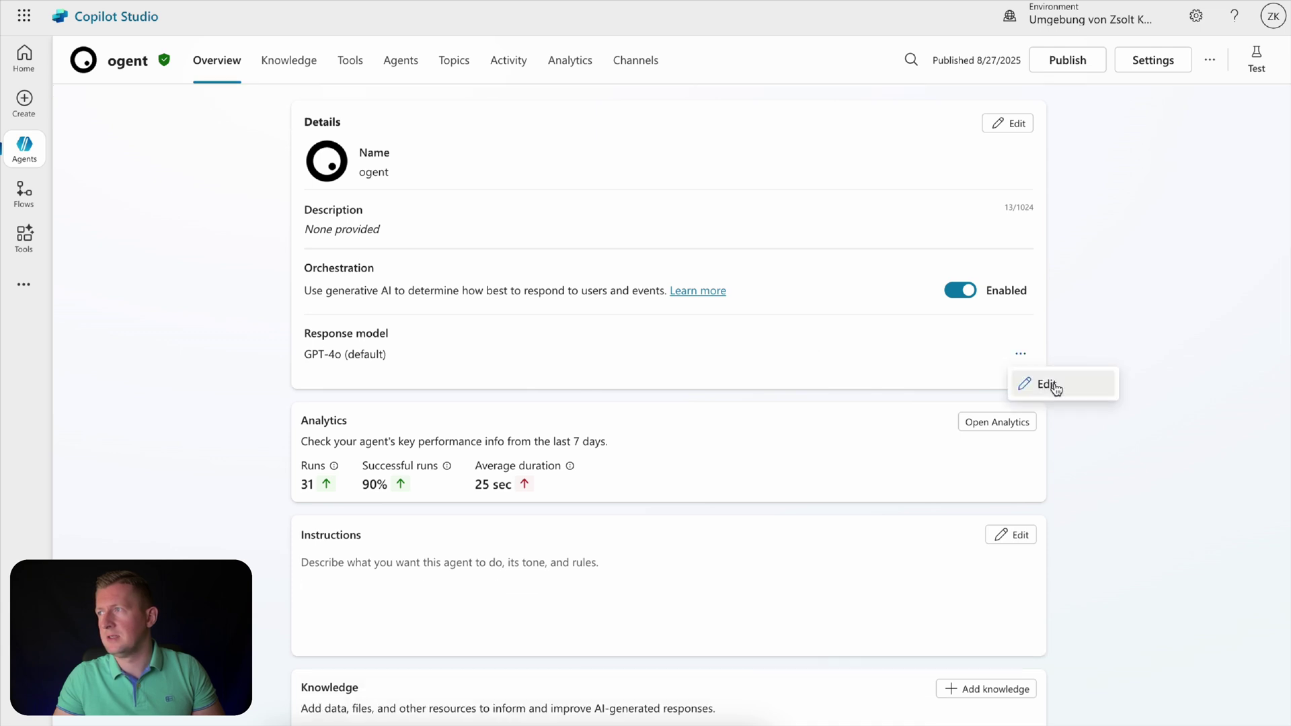
pyautogui.click(1048, 384)
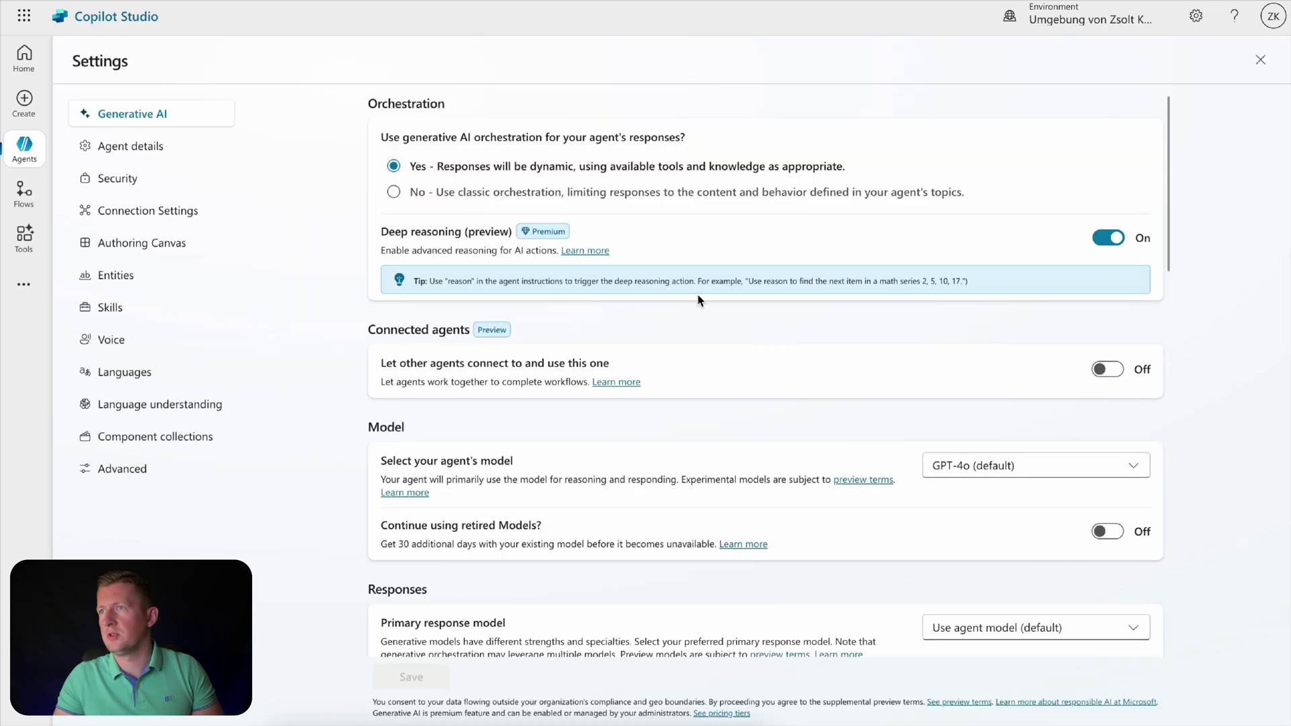
pyautogui.scroll(-3, 779, 402)
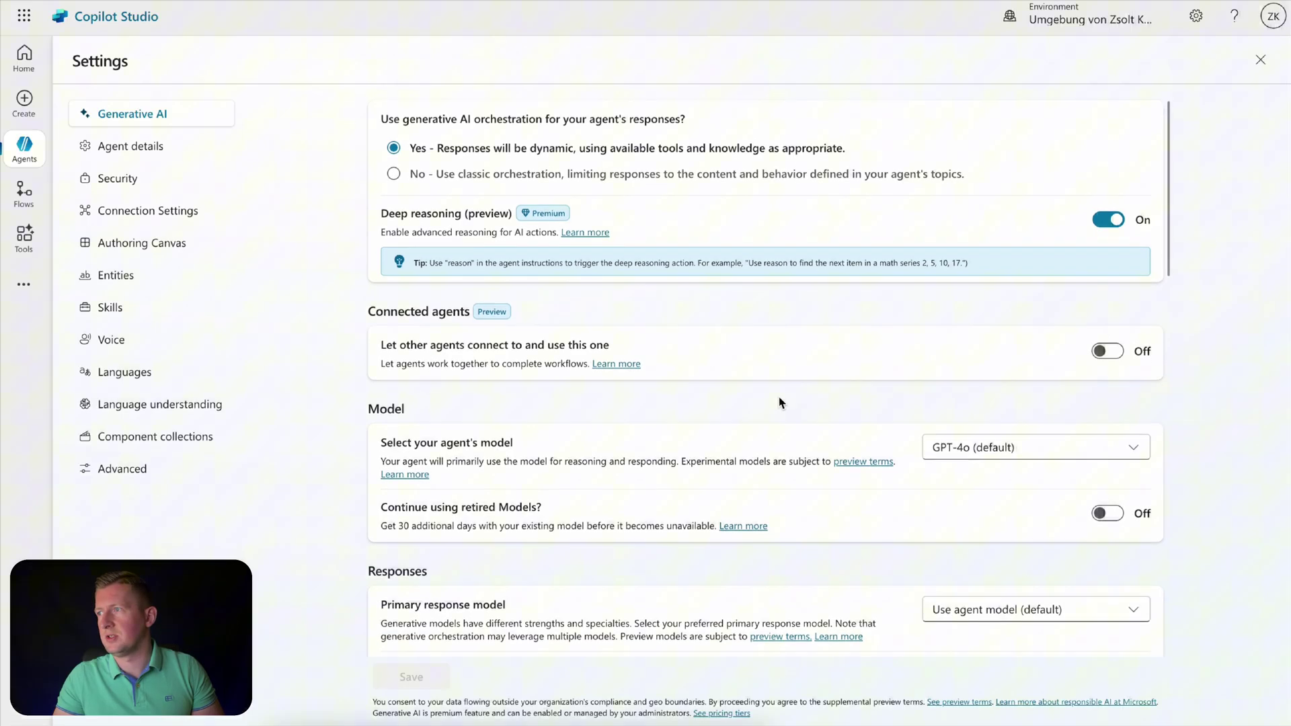
pyautogui.scroll(-3, 788, 442)
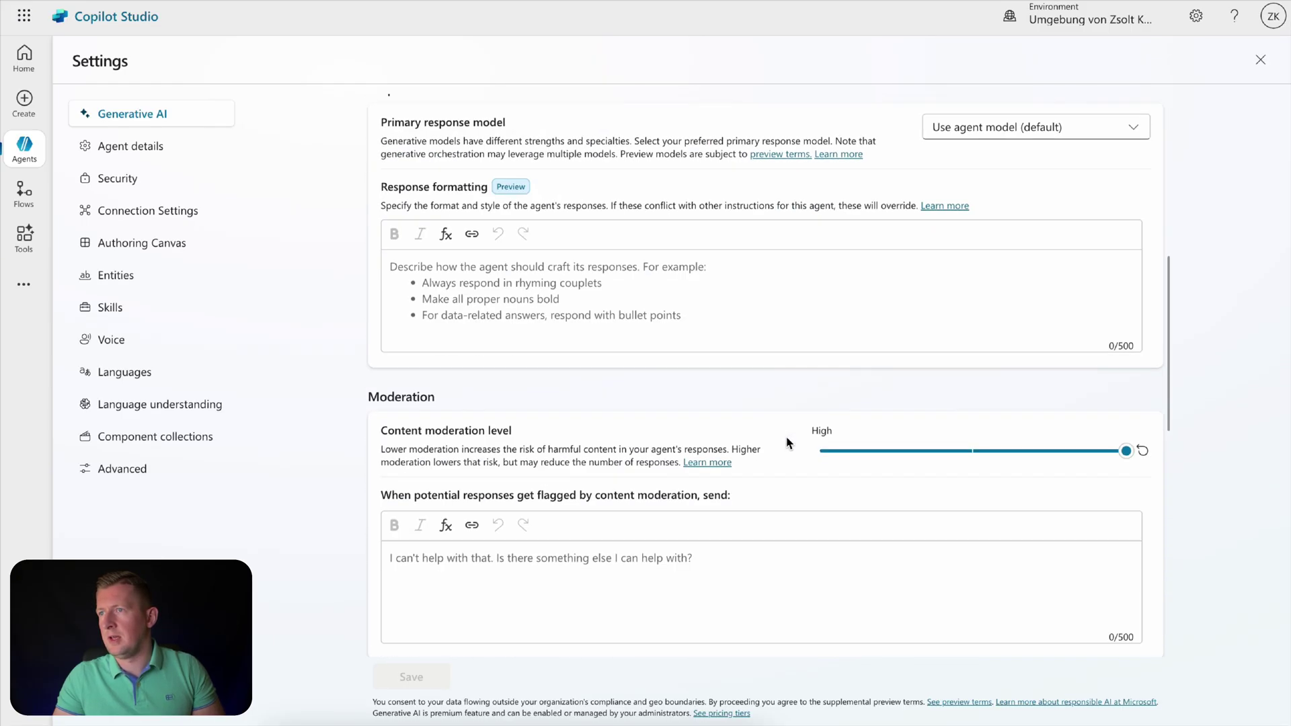
pyautogui.scroll(5, 788, 442)
pyautogui.scroll(1, 788, 441)
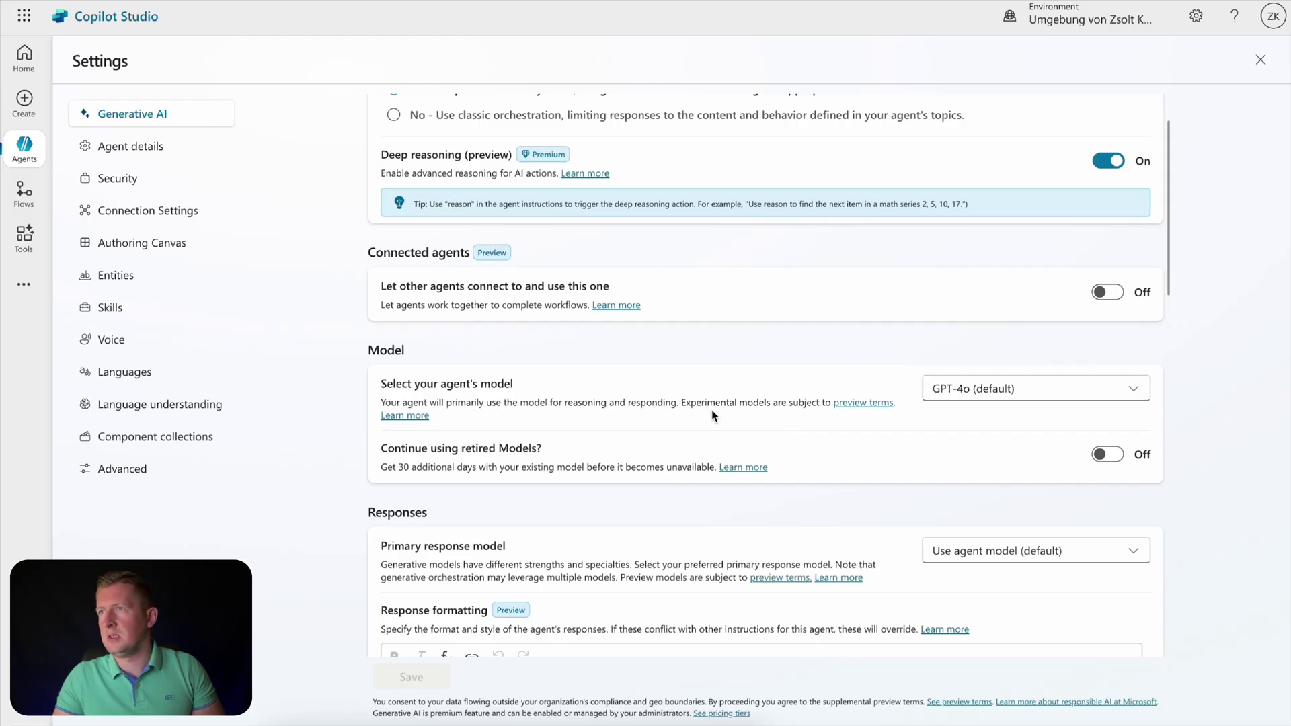
pyautogui.scroll(-15, 714, 416)
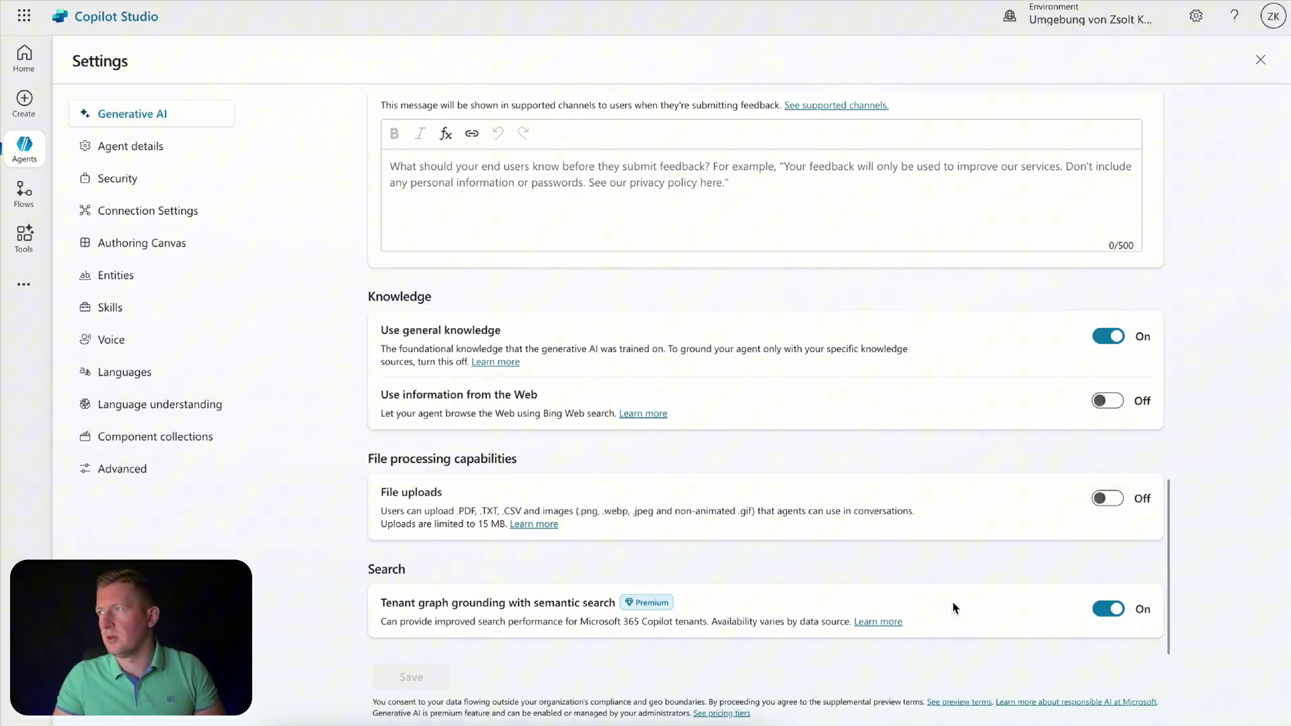
pyautogui.click(1259, 61)
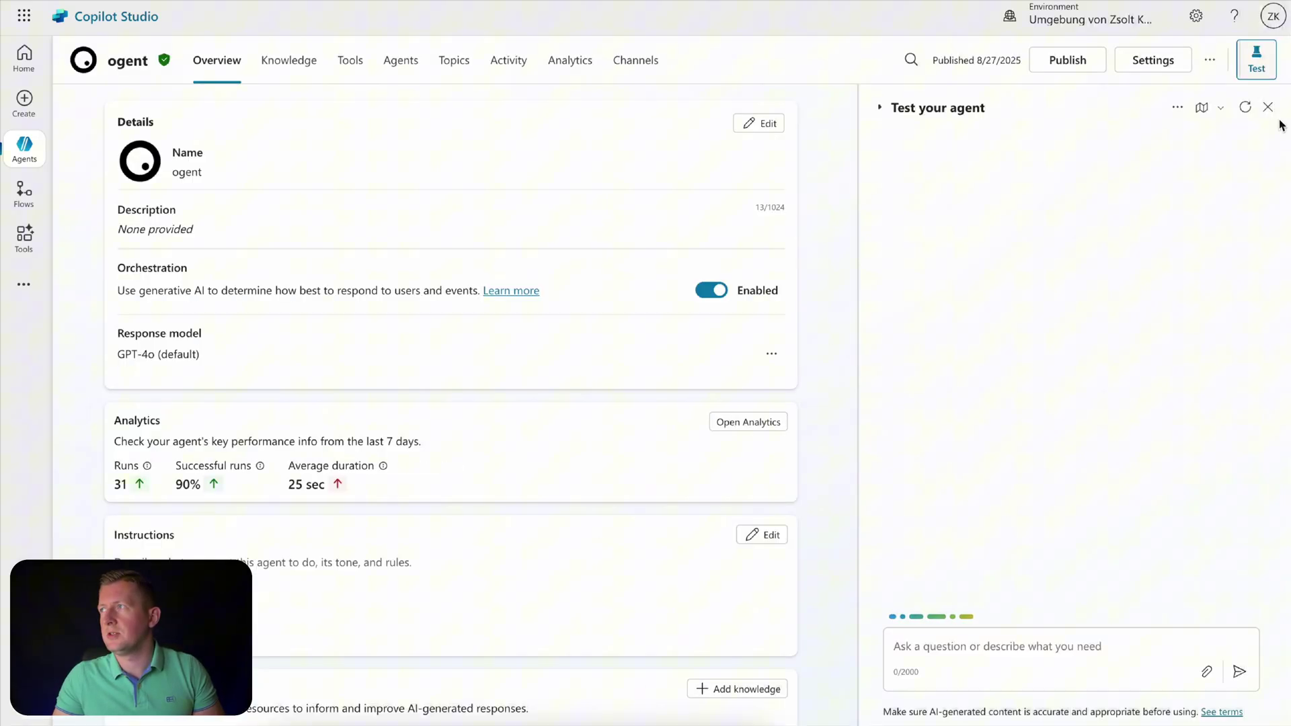
pyautogui.click(1268, 107)
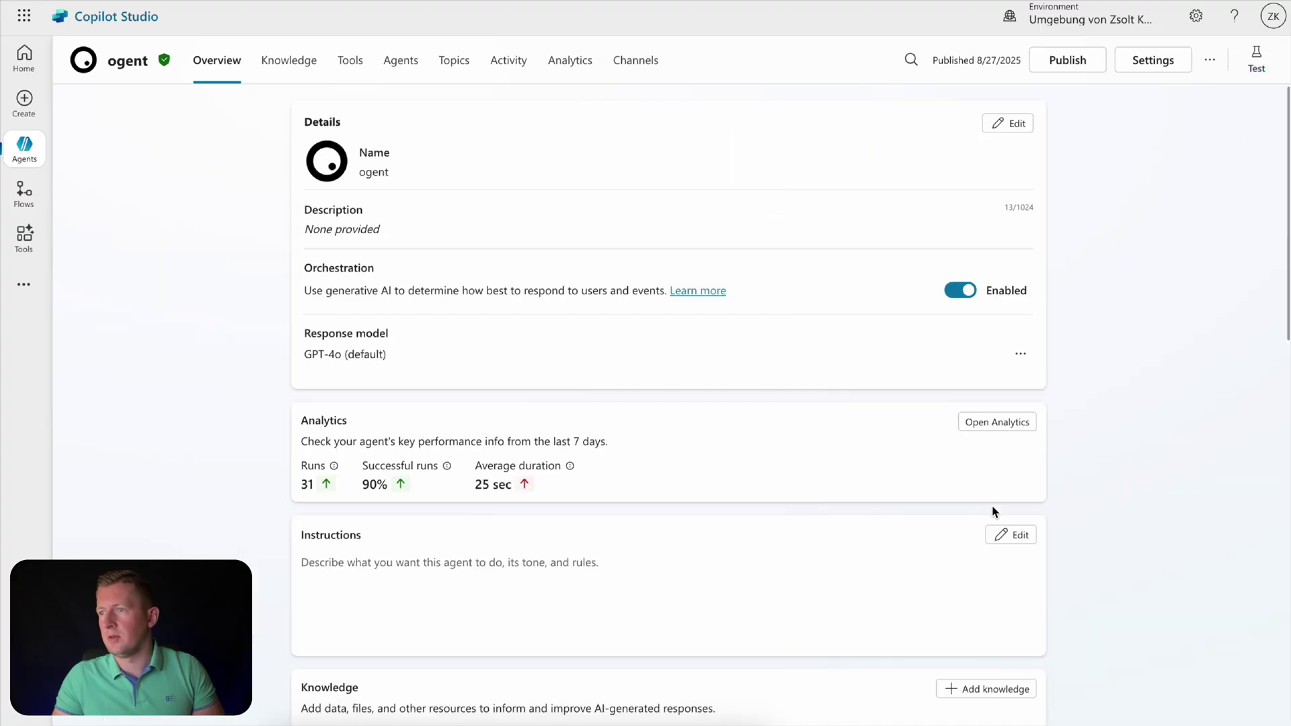
pyautogui.scroll(-2, 935, 546)
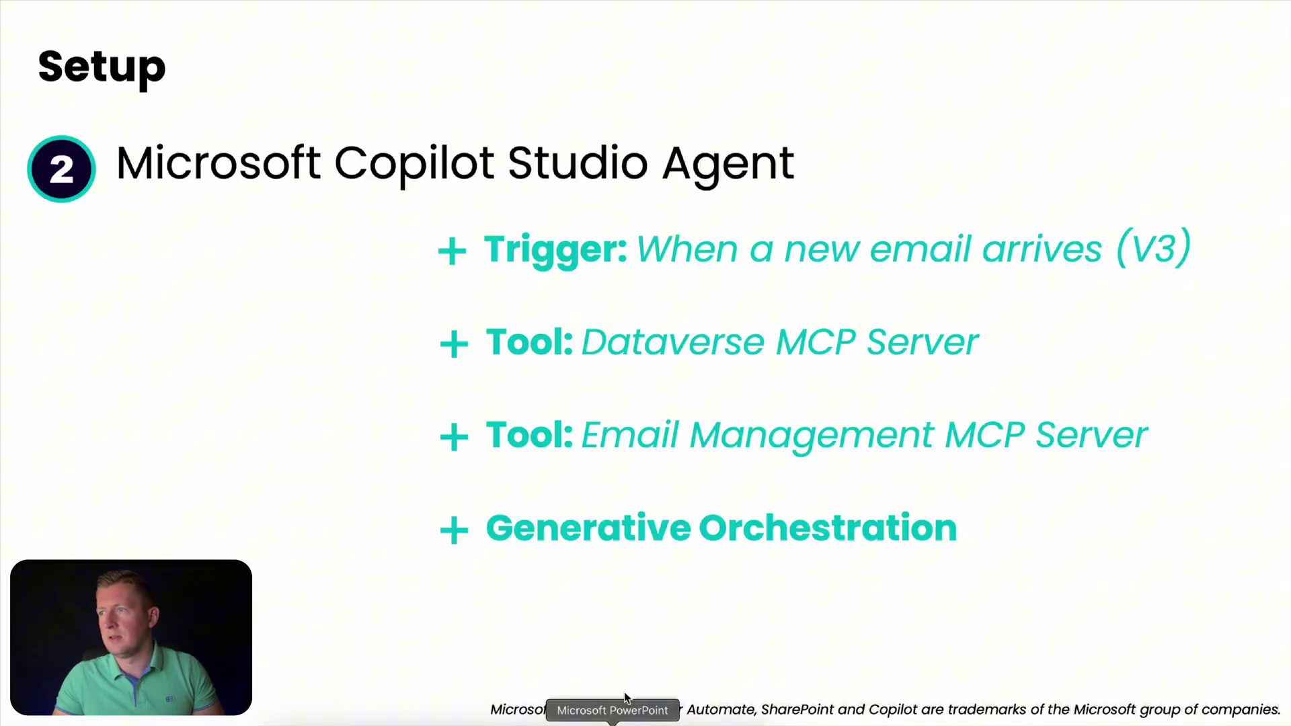
pyautogui.click(633, 673)
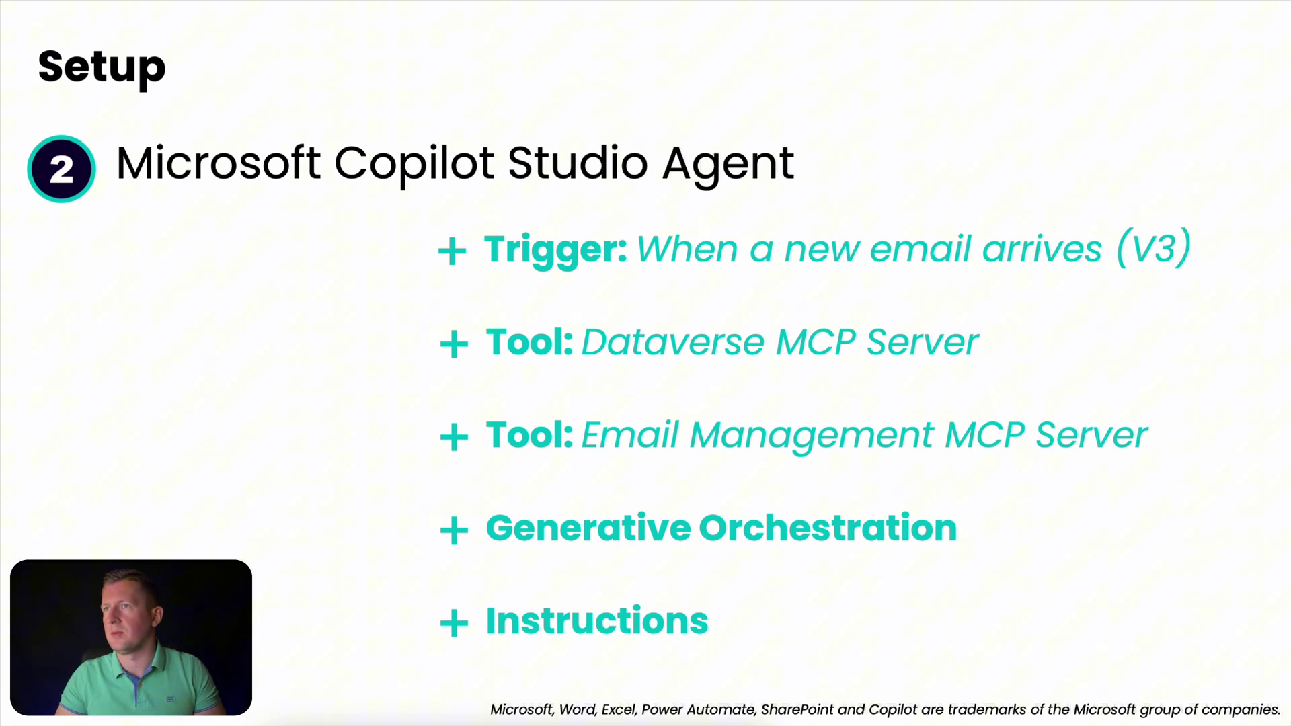
pyautogui.press('Right')
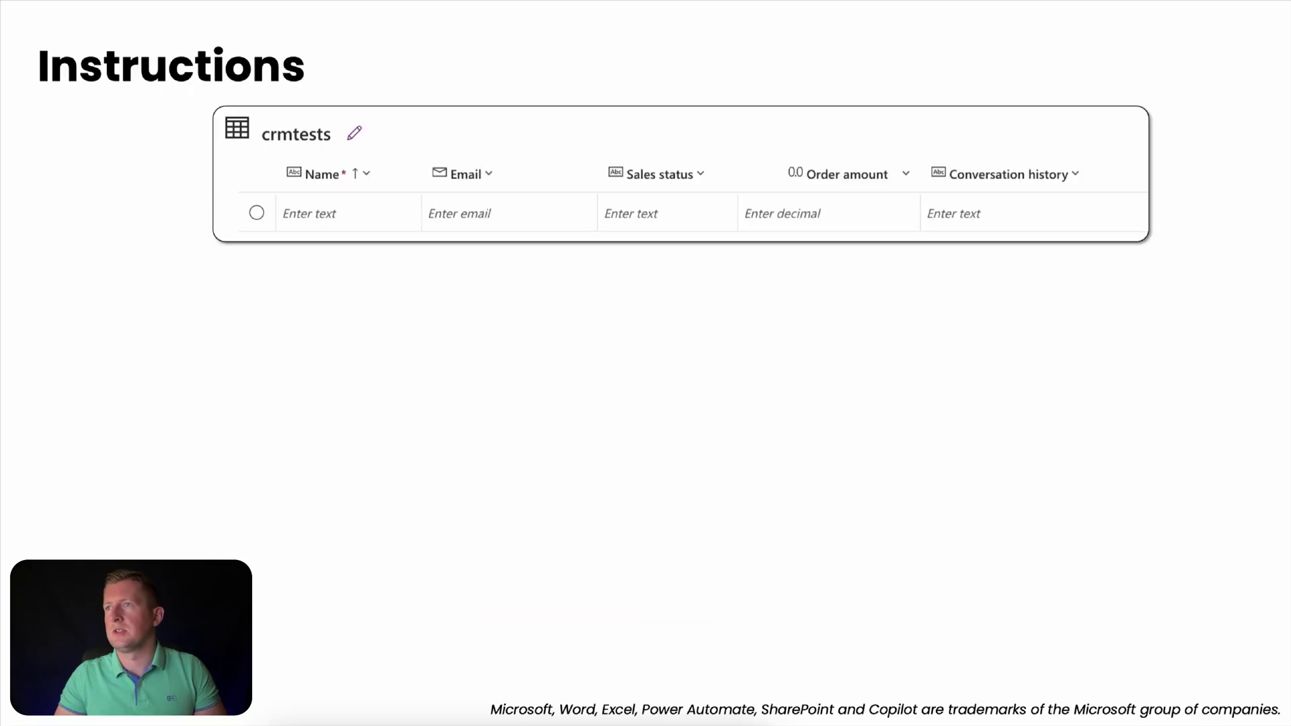
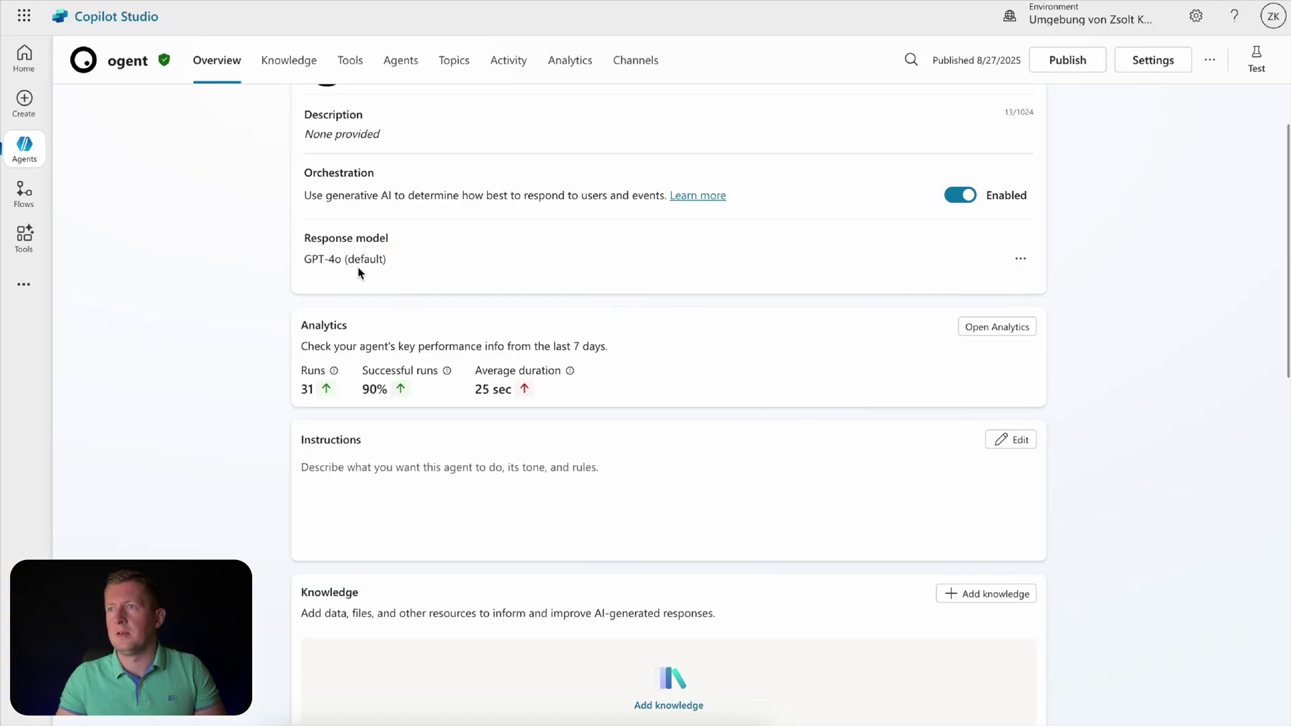
# Step: Paste and save agent instructions for recording quotation emails in the cre0f_crmezek table: contact, order status, order amount and dated conversation history
pyautogui.click(1017, 450)
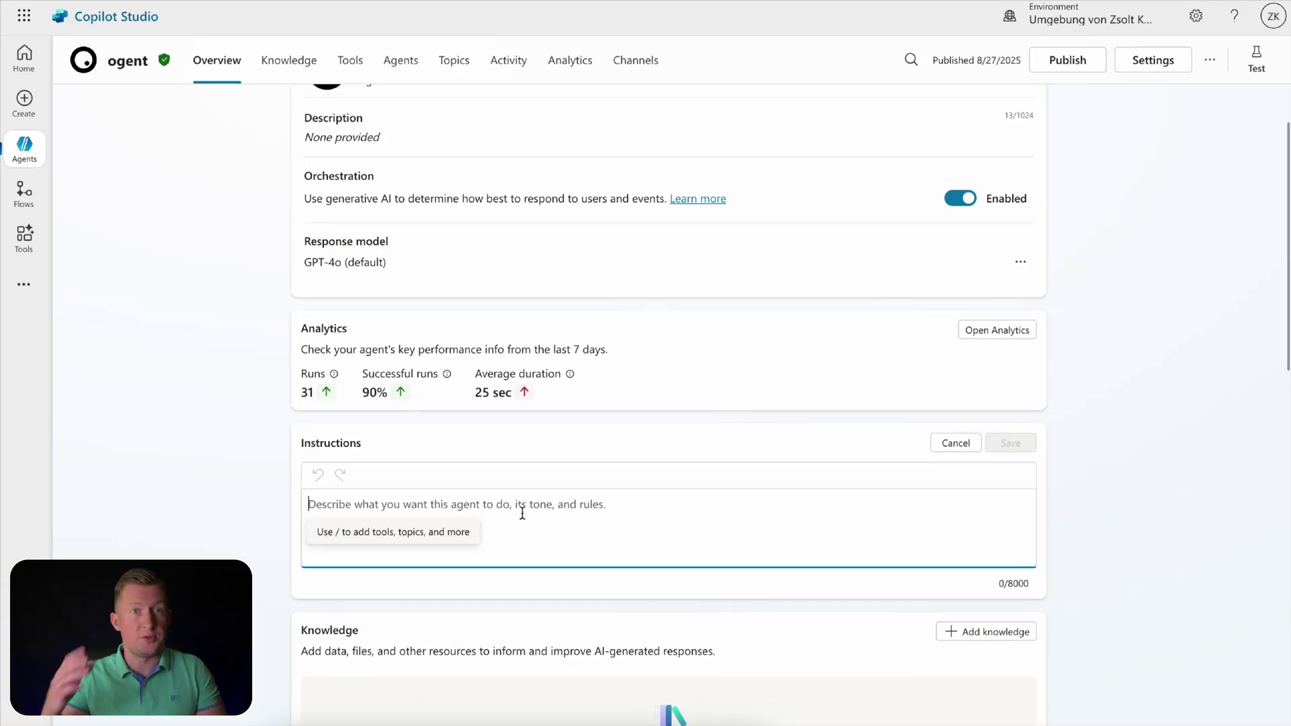
pyautogui.hotkey('ctrl', 'v')
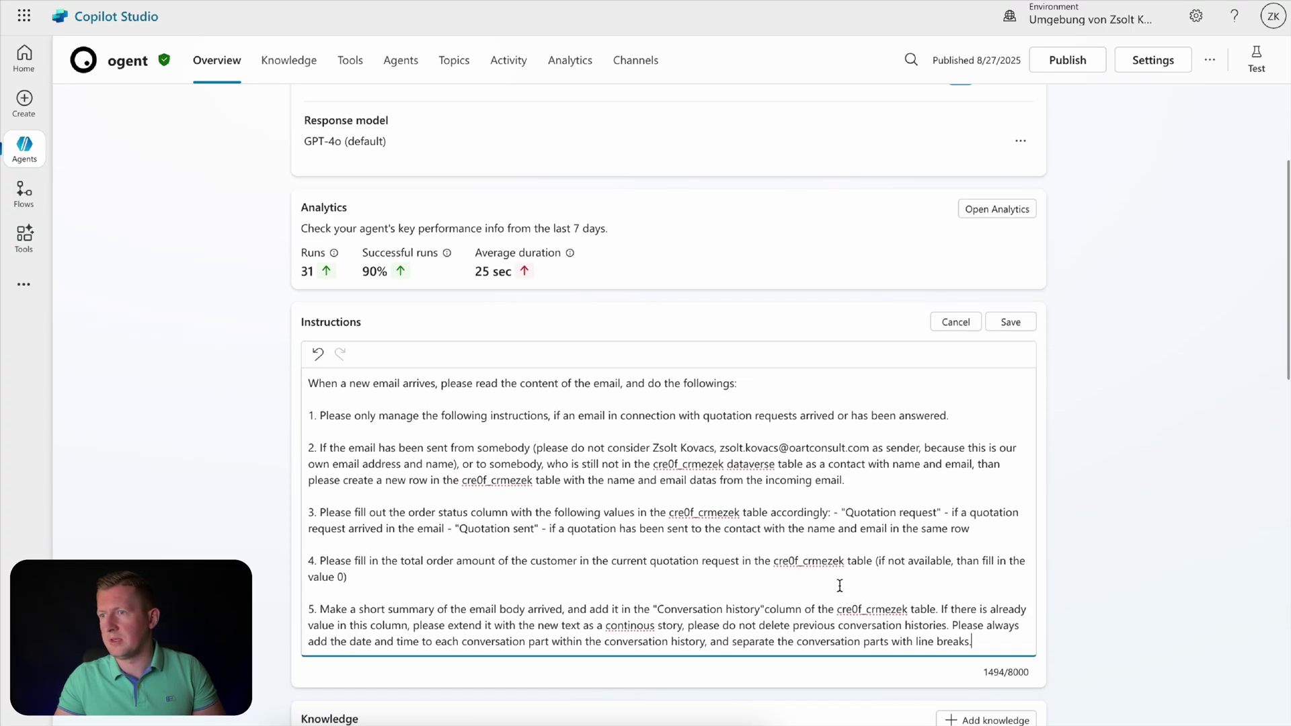
pyautogui.click(1011, 323)
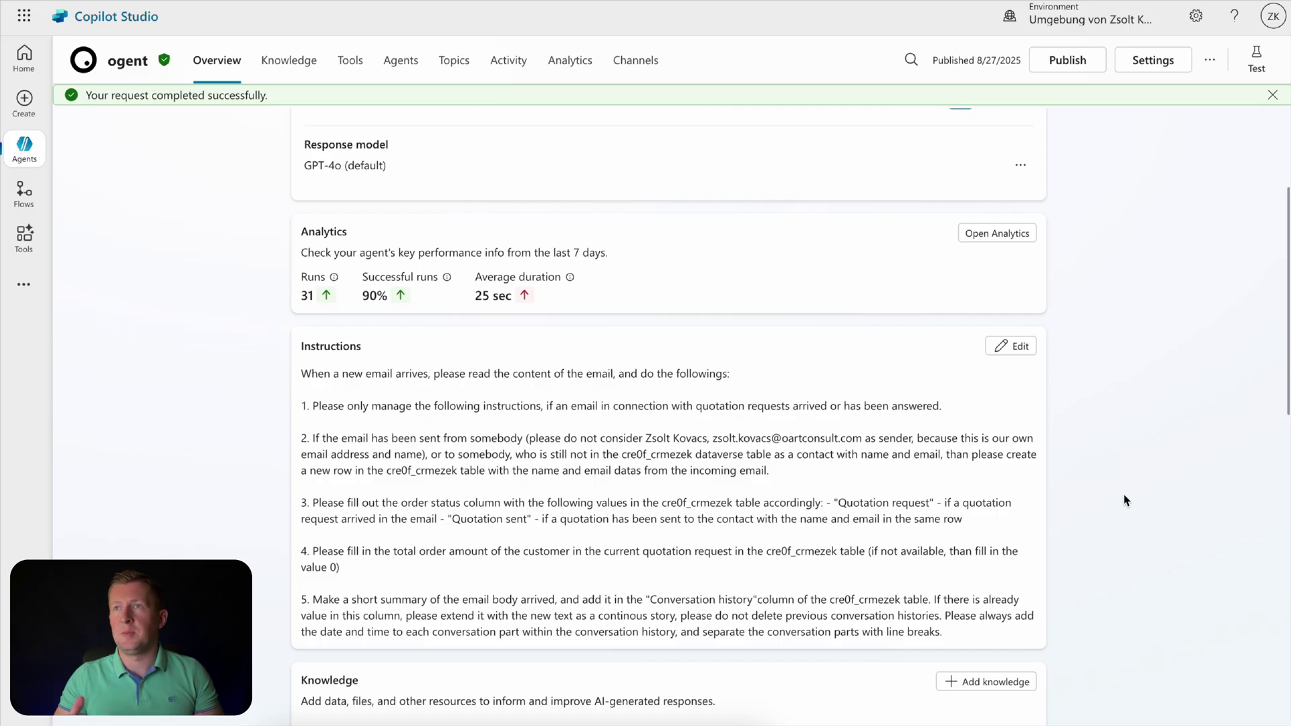
# Step: Check the agent's overview with its instructions, tools and trigger, and publish the agent
pyautogui.scroll(1, 1152, 467)
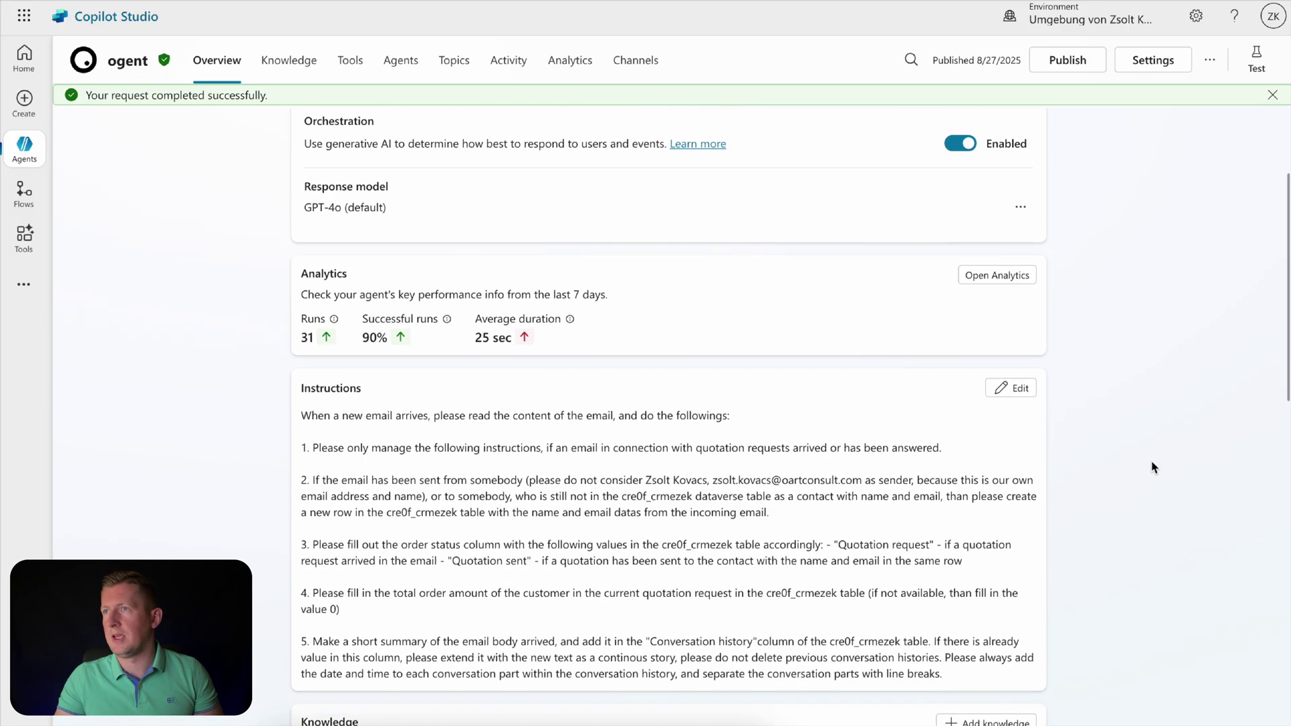
pyautogui.scroll(3, 1152, 468)
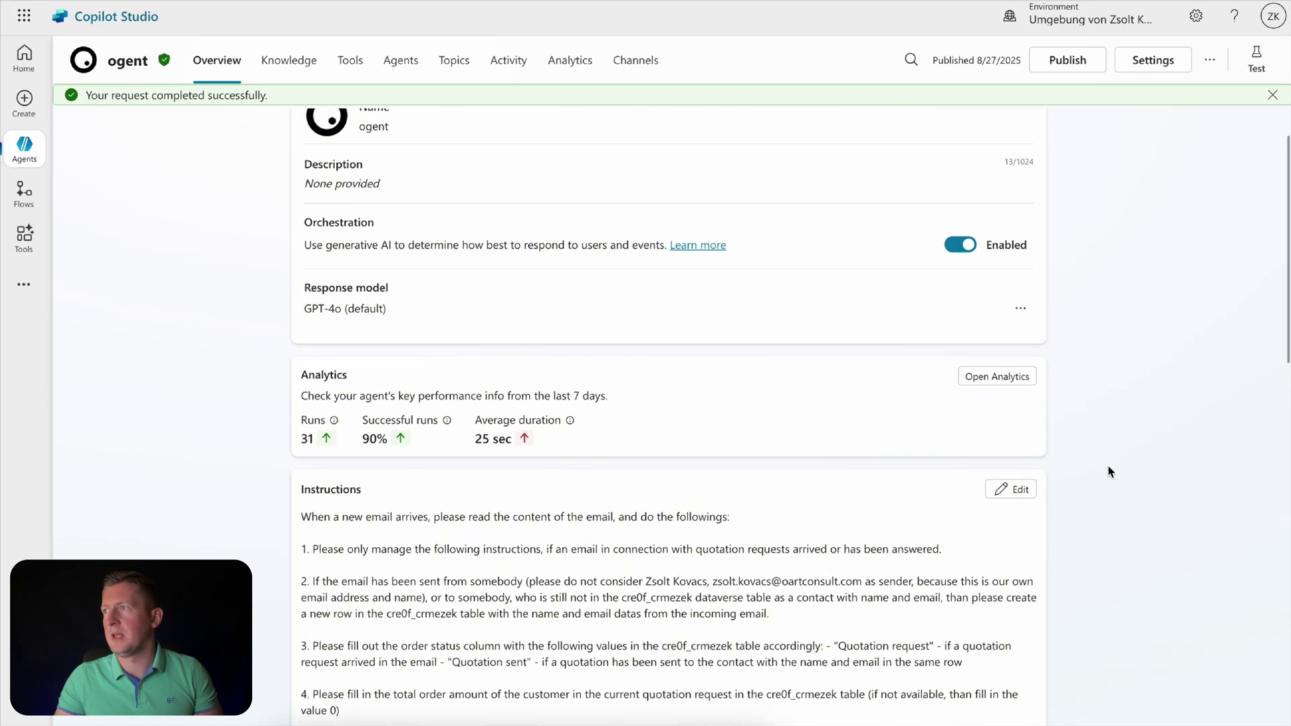
pyautogui.scroll(-10, 1111, 472)
pyautogui.scroll(5, 1106, 470)
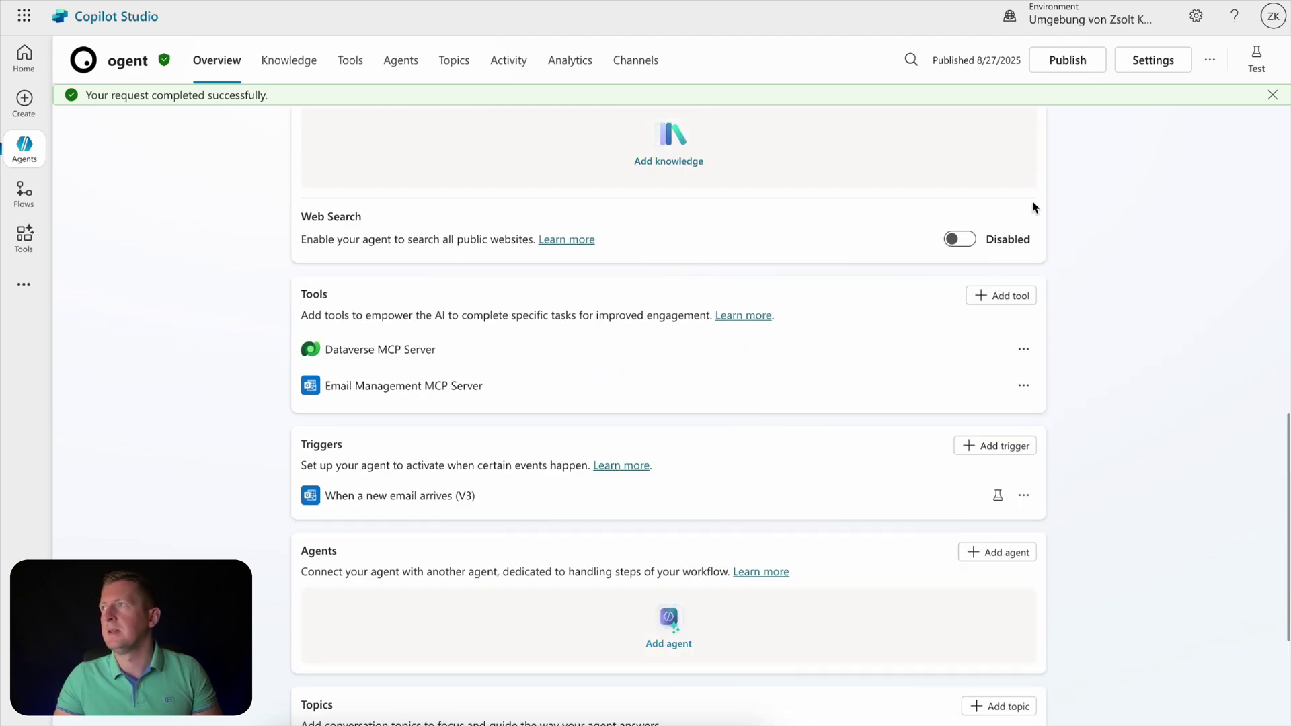
pyautogui.click(1067, 61)
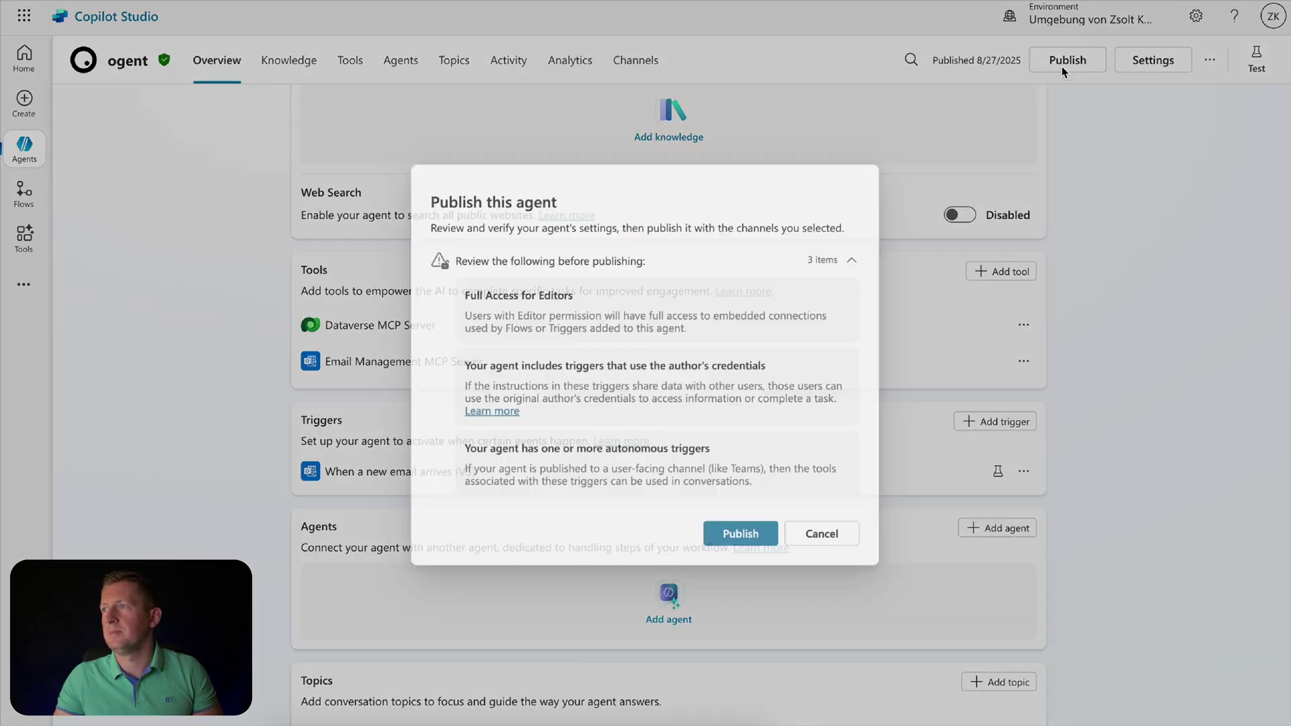
pyautogui.click(760, 434)
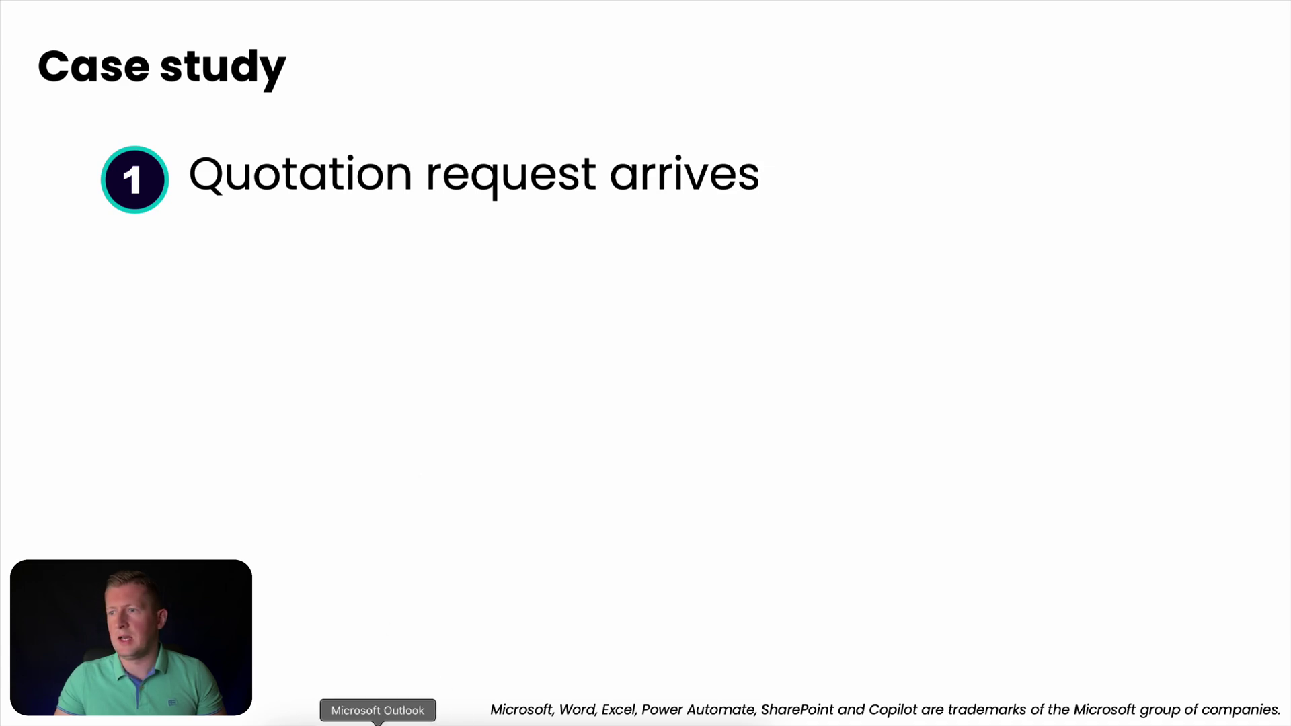
# Step: Switch to Outlook and open the incoming Quotation request email
pyautogui.click(378, 723)
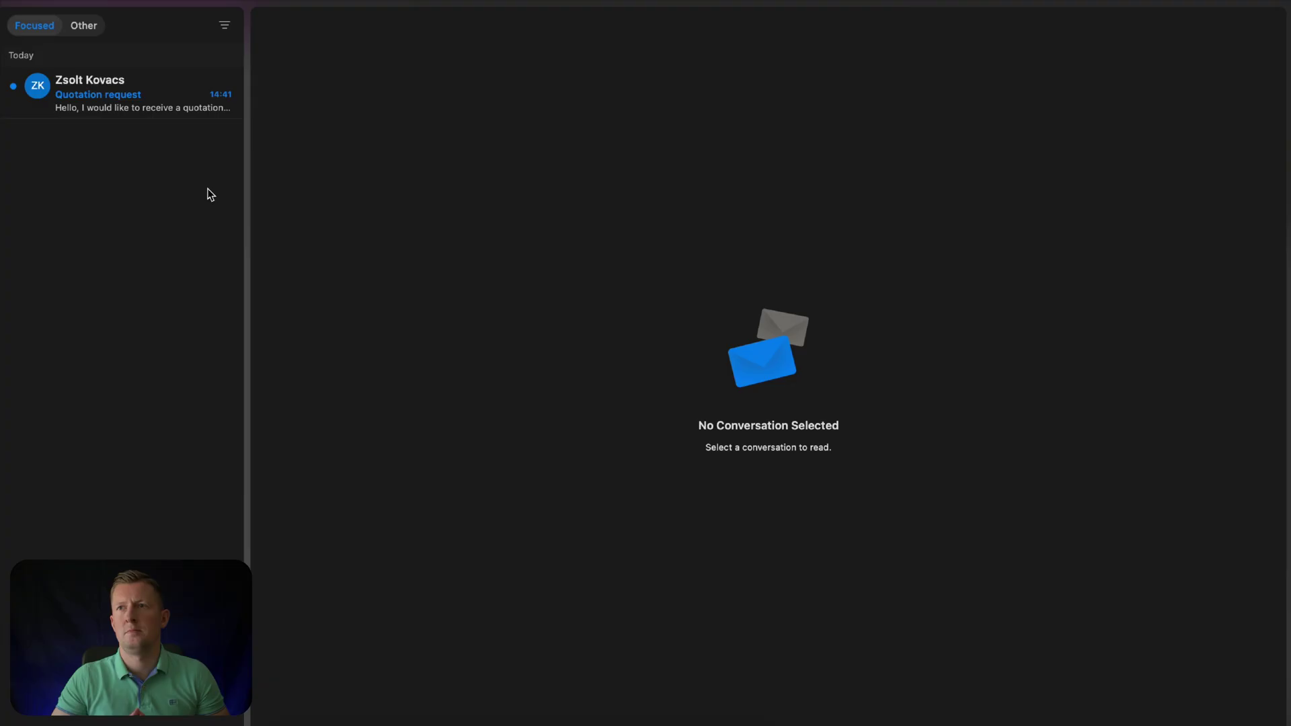
pyautogui.click(101, 109)
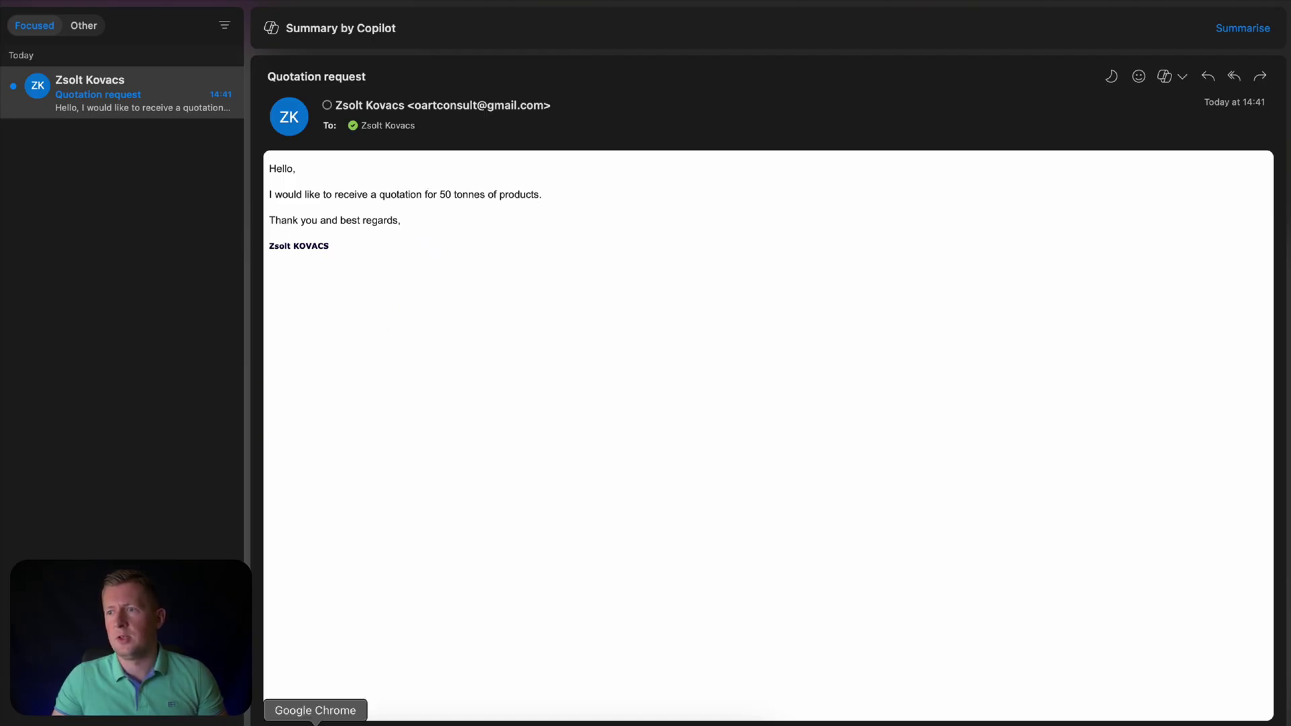
# Step: Switch back to Copilot Studio in Google Chrome and refresh the agent's activity list to look for the newest run
pyautogui.click(315, 724)
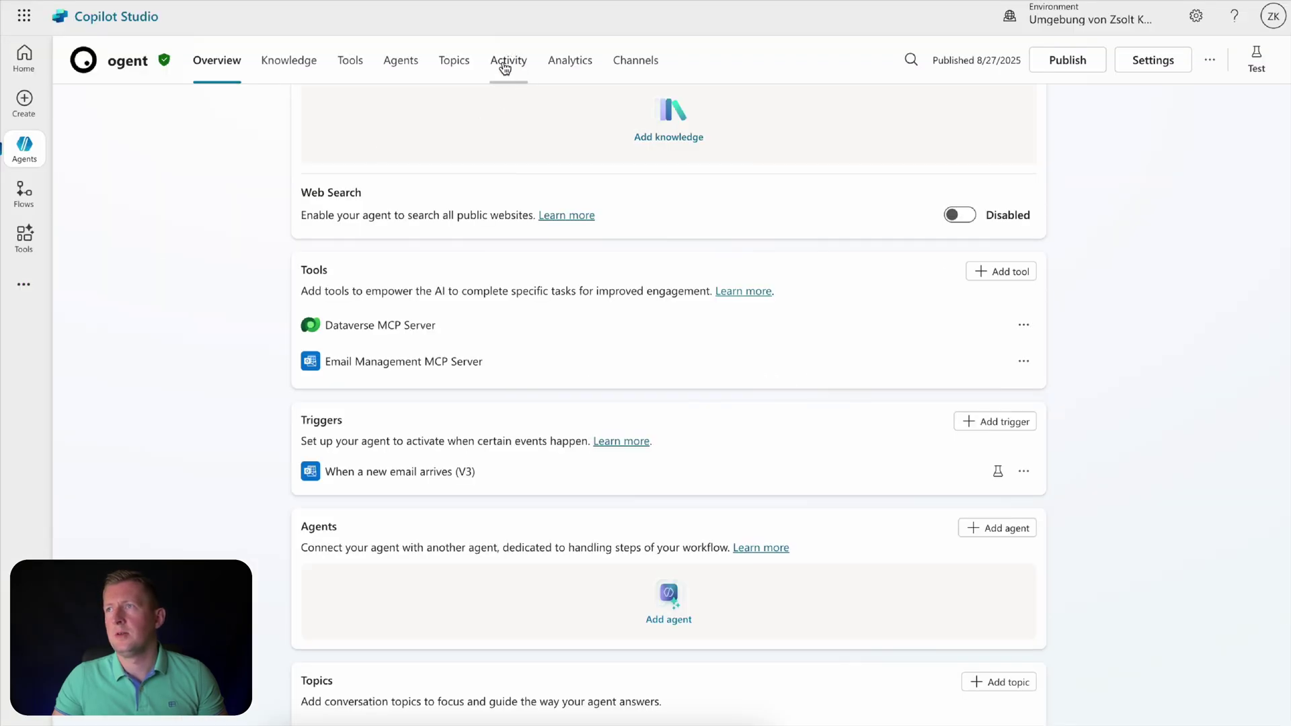
pyautogui.click(508, 66)
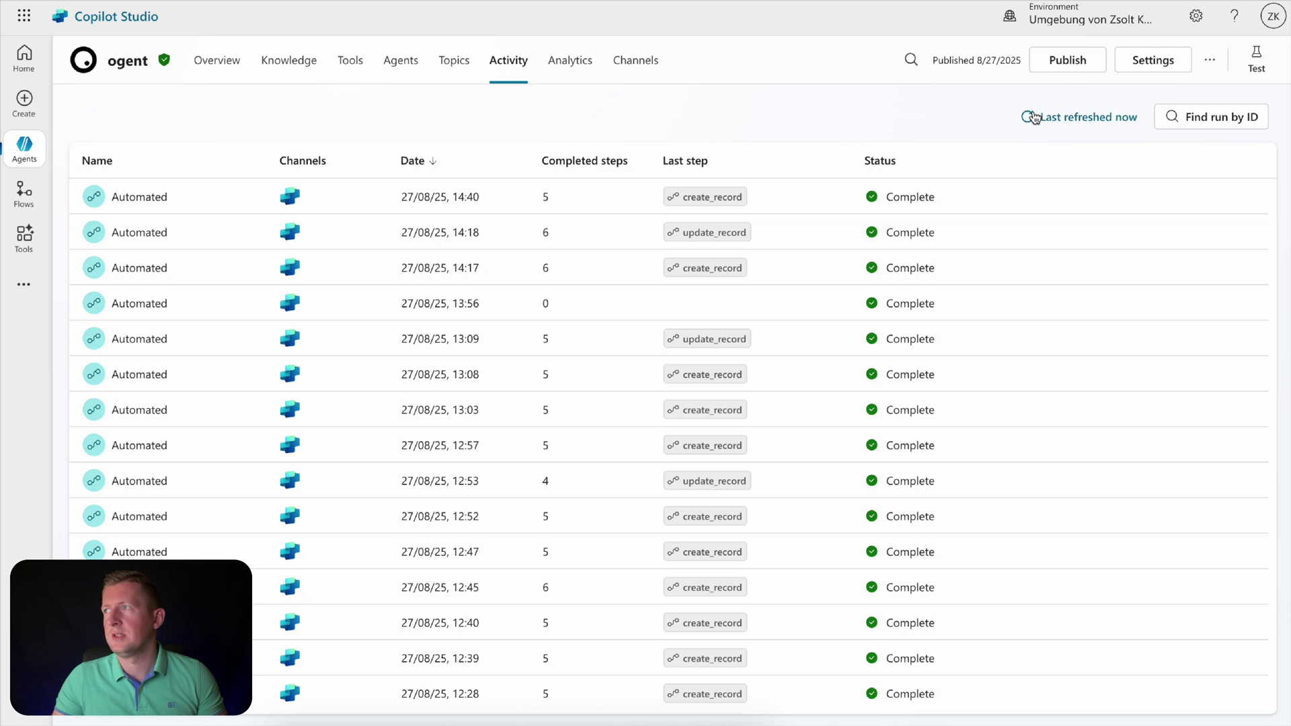
pyautogui.click(1035, 117)
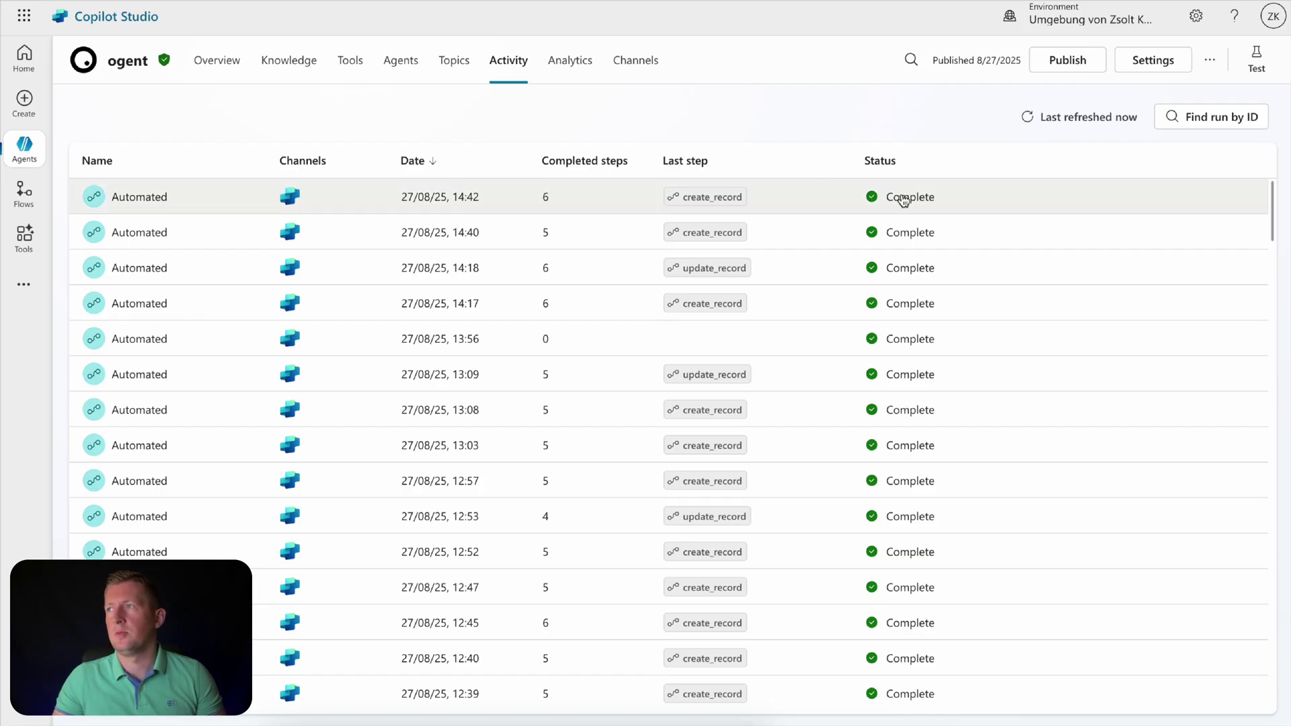
# Step: Open the newest automated run and examine its activity map from the email trigger through the MCP tool calls to the end
pyautogui.click(467, 197)
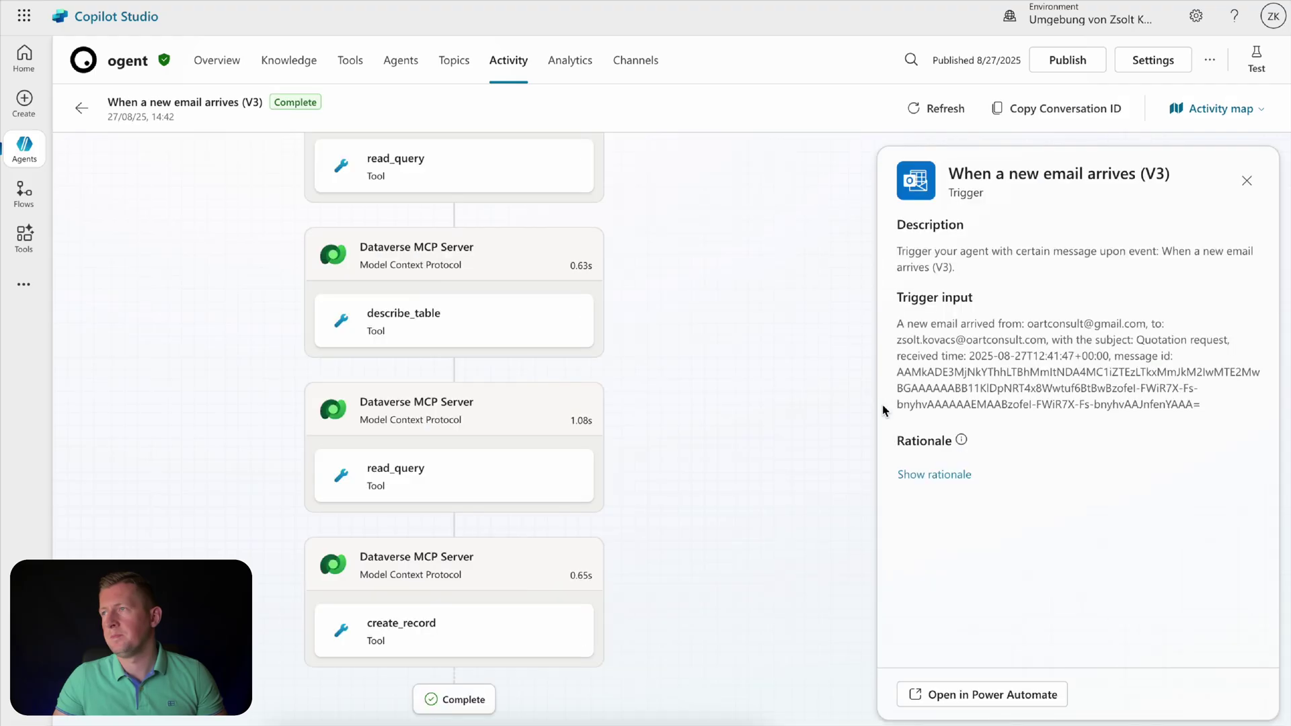
pyautogui.scroll(10, 770, 382)
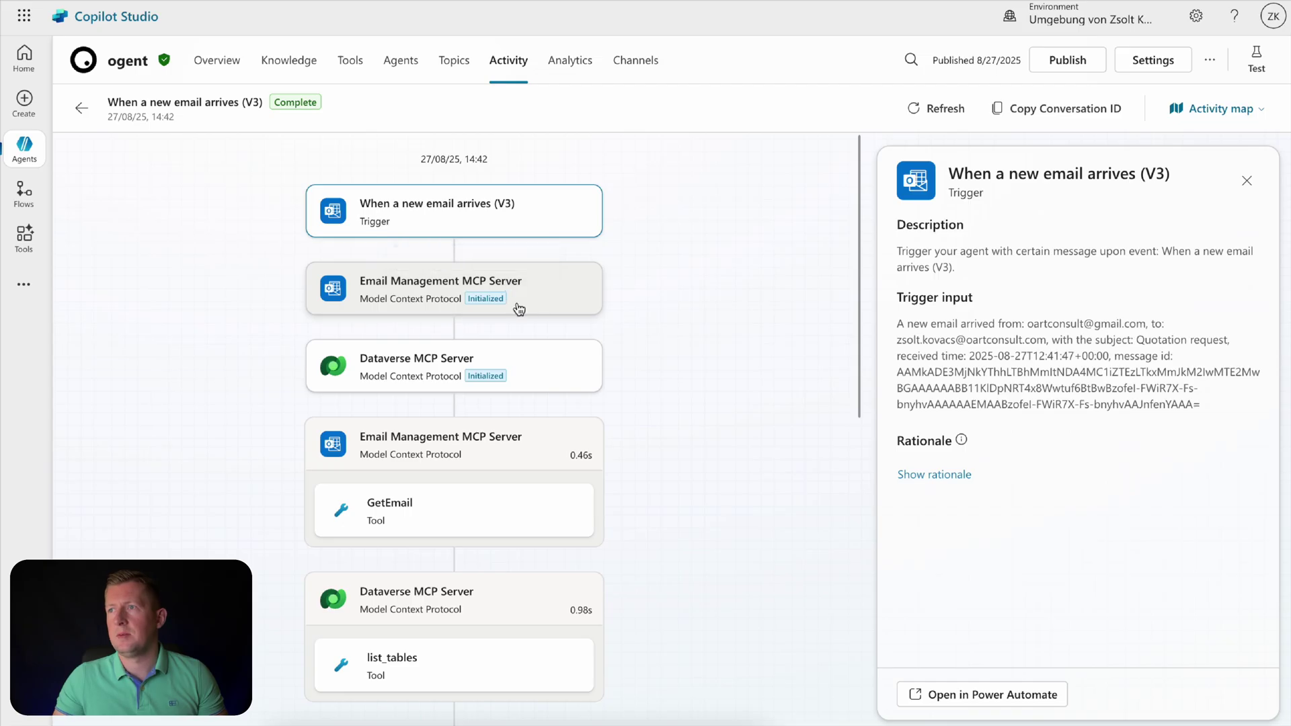
pyautogui.scroll(-2, 663, 374)
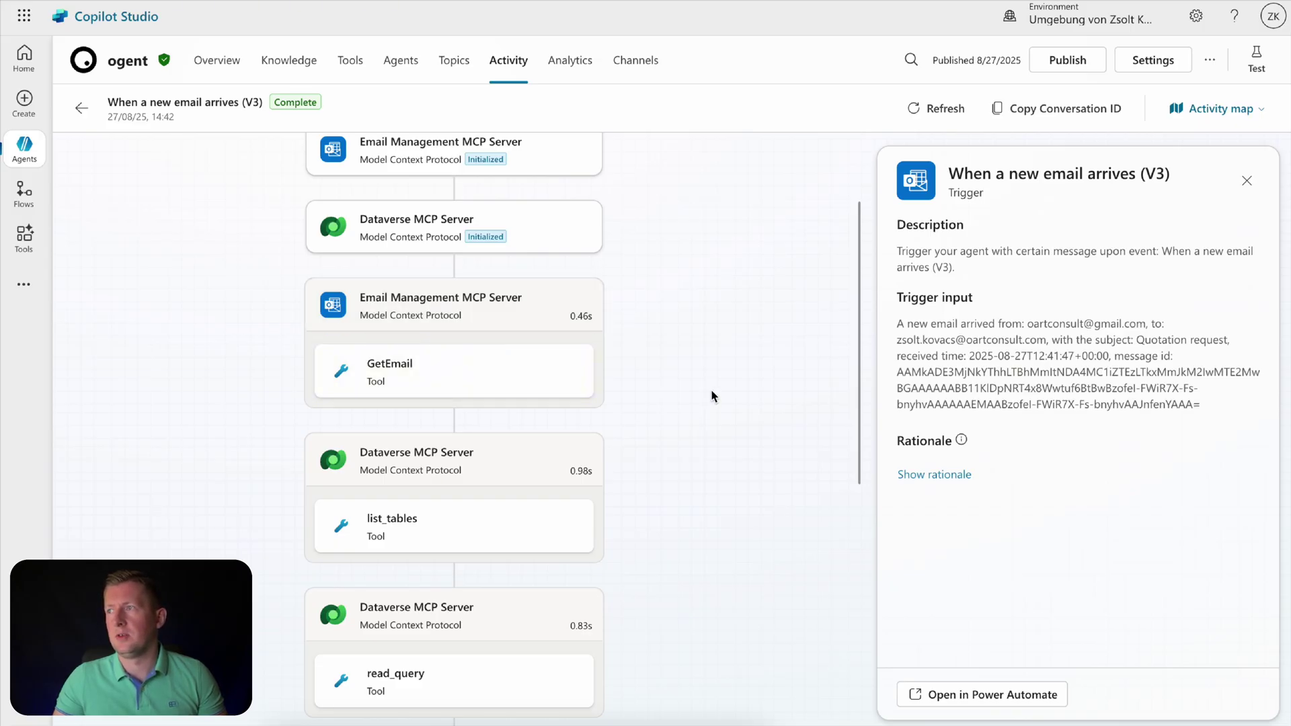
pyautogui.scroll(-1, 711, 397)
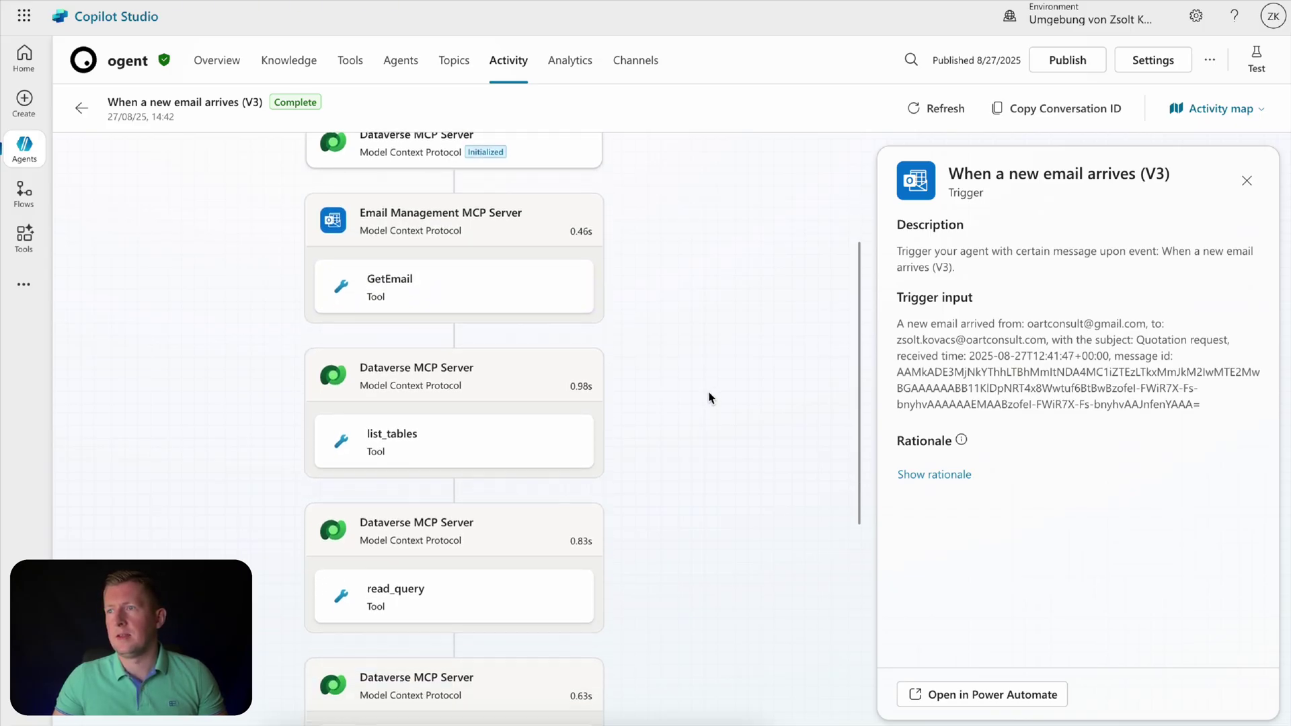
pyautogui.scroll(-2, 421, 343)
pyautogui.scroll(-1, 686, 370)
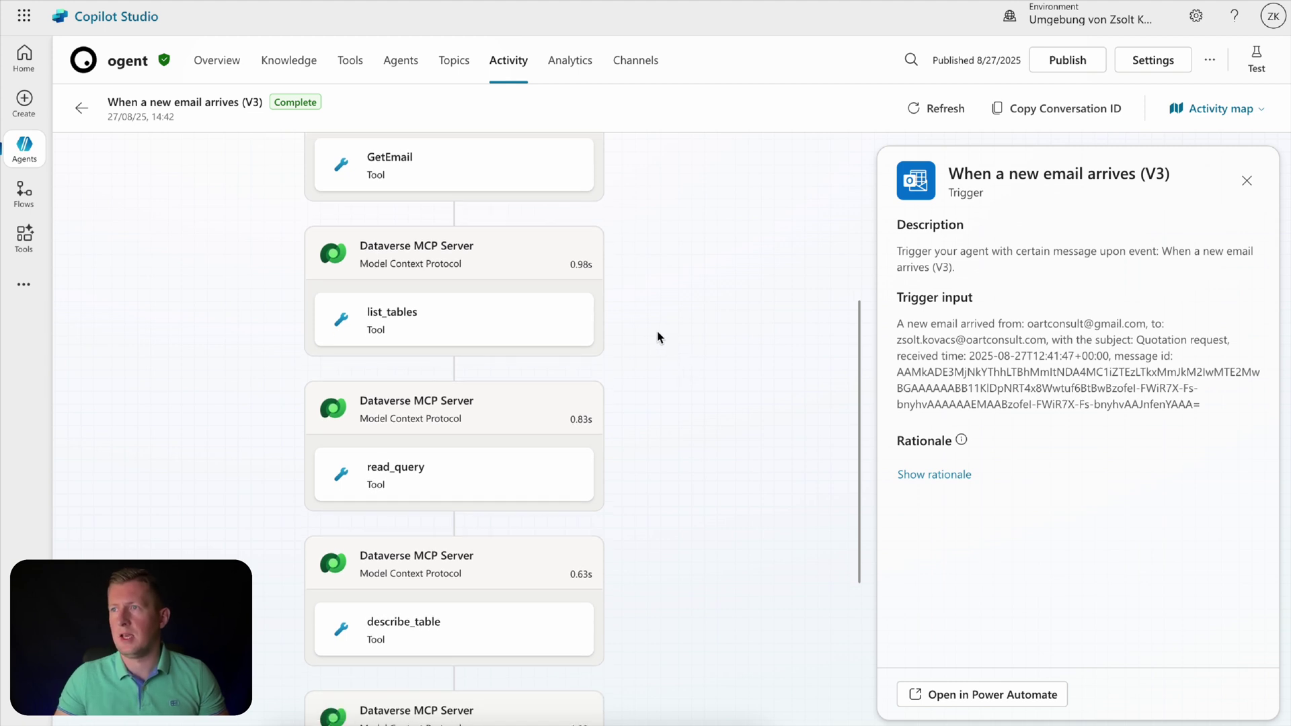
pyautogui.scroll(-1, 725, 471)
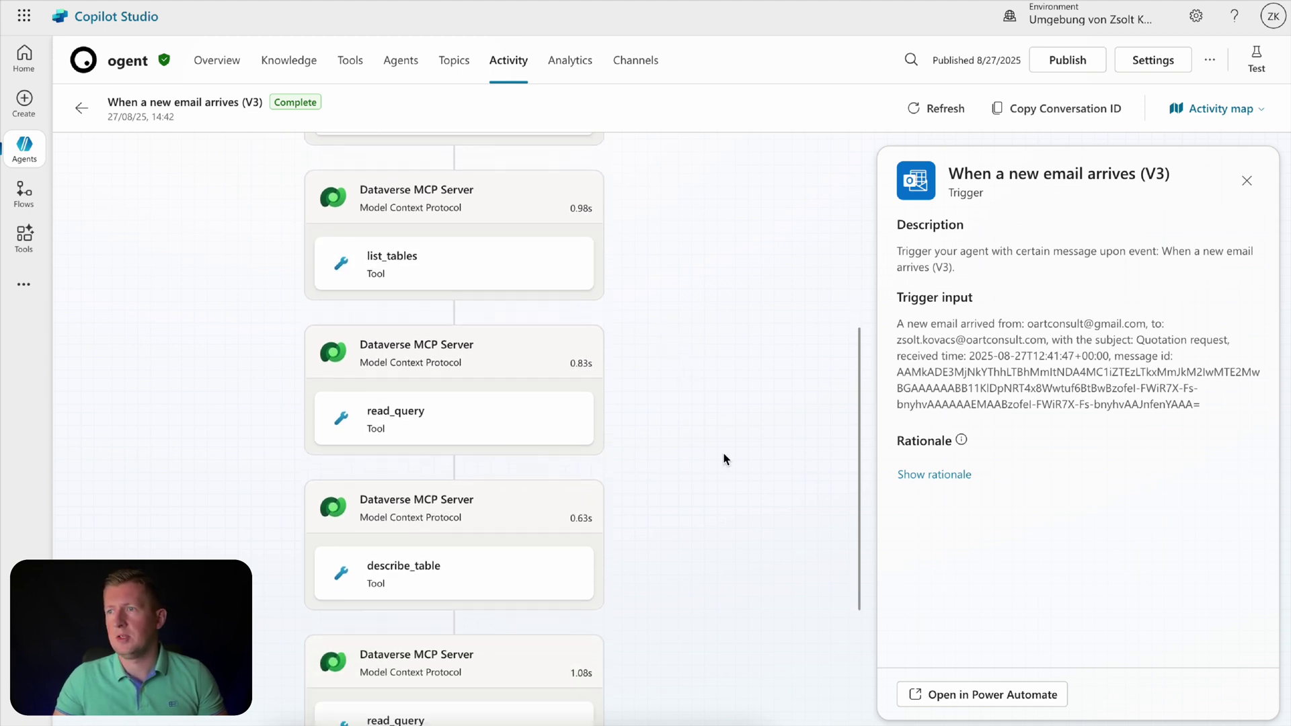
pyautogui.scroll(-1, 725, 471)
pyautogui.scroll(-3, 725, 459)
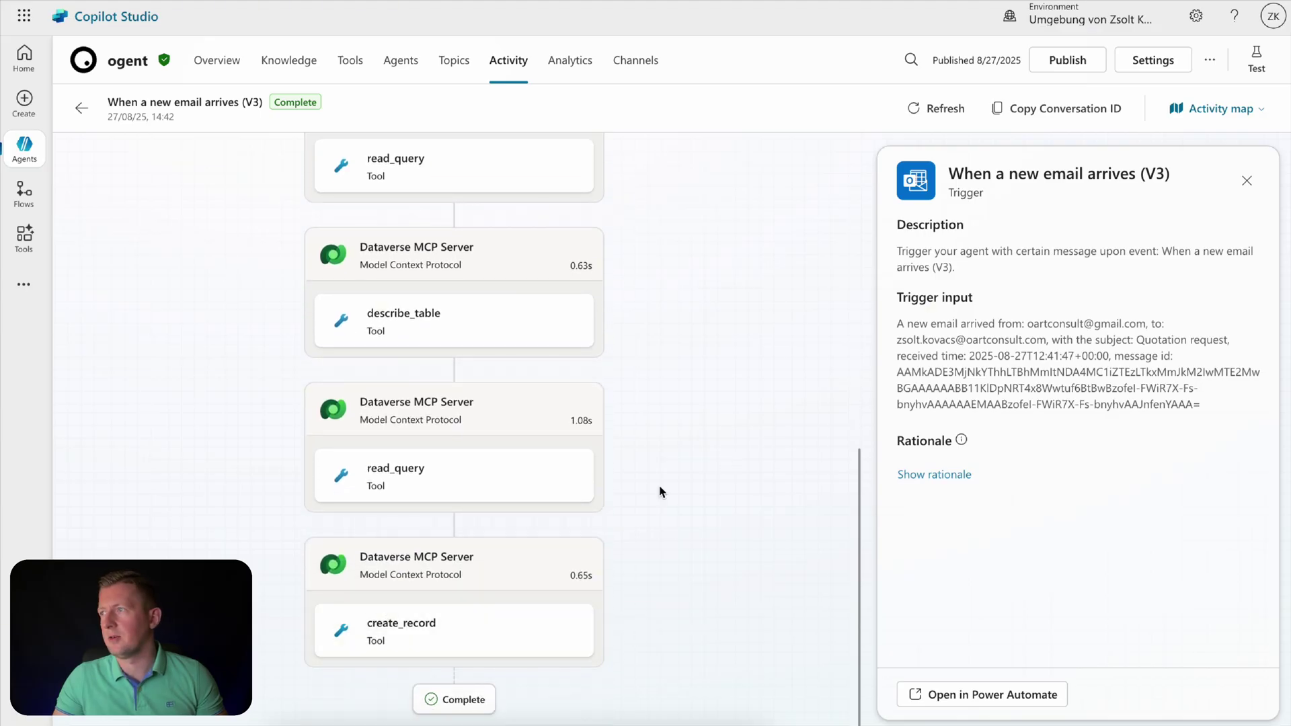
# Step: Switch to the crmtest table in Power Apps and reload it to check its contact rows
pyautogui.click(522, 614)
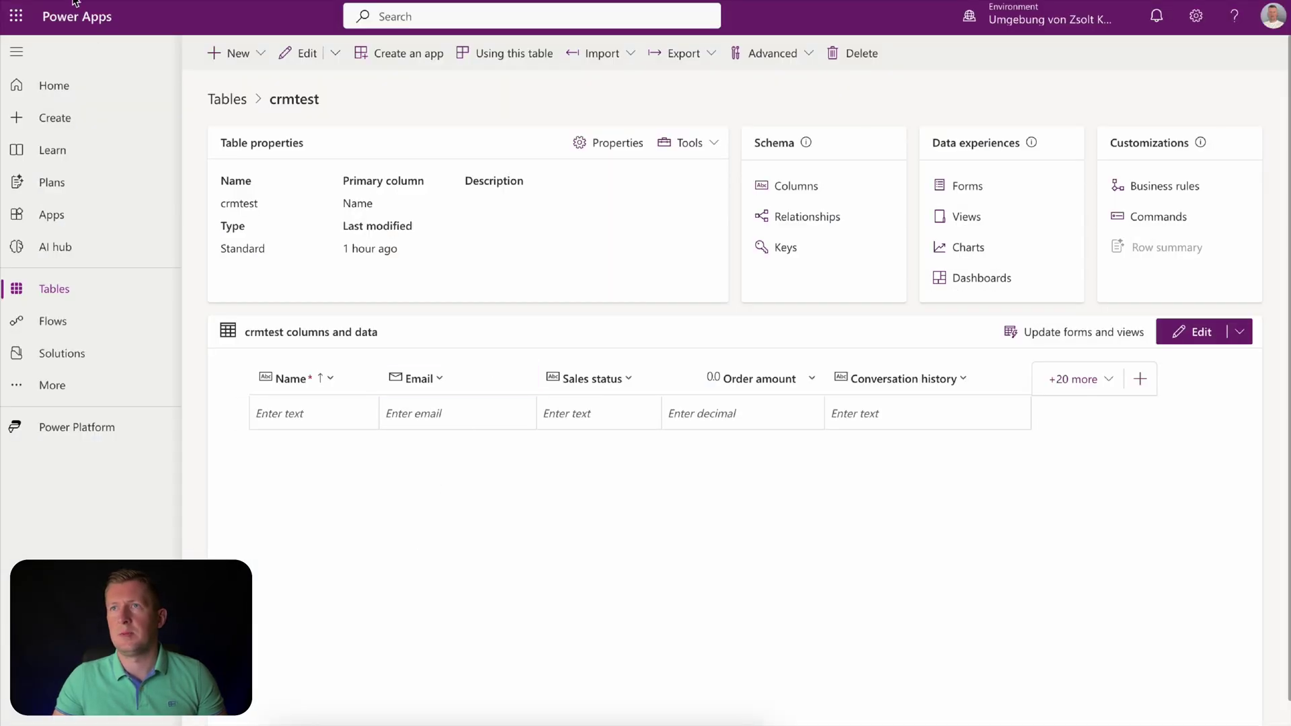
pyautogui.press('F5')
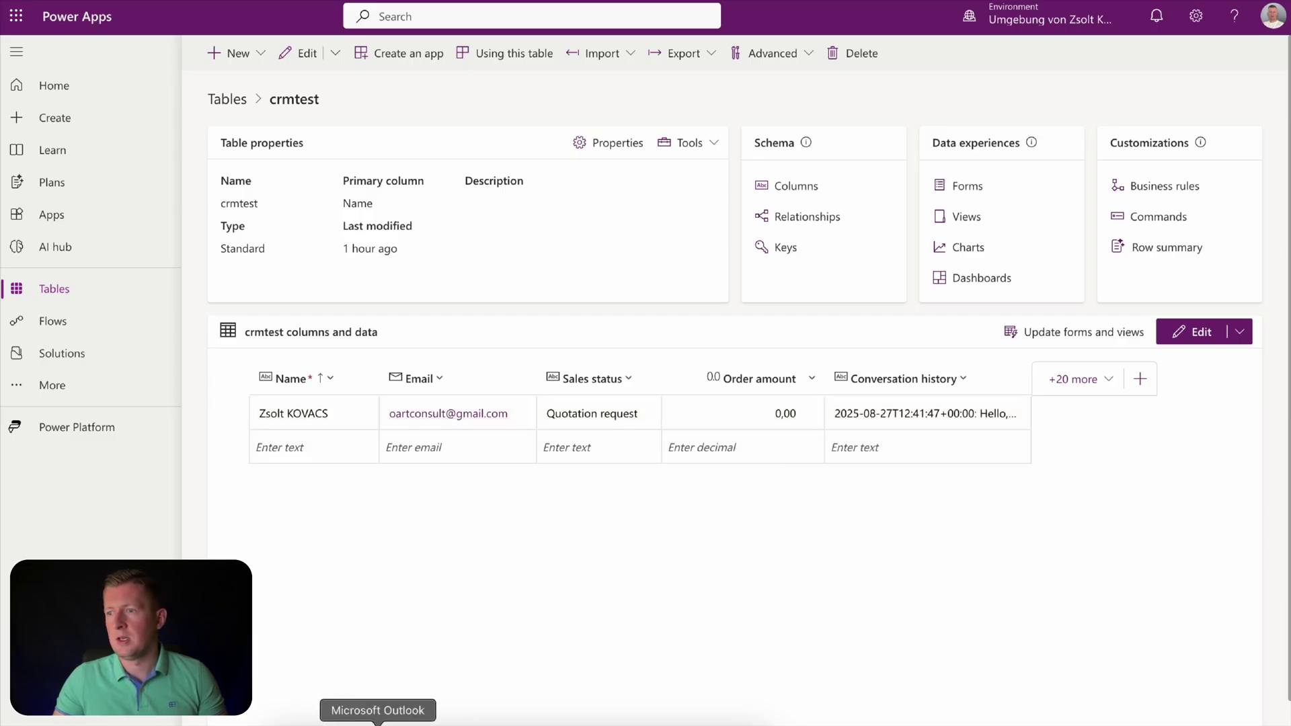
# Step: Switch to Outlook, start a reply to all on the Quotation request email and add the mailbox owner's own work address as Bcc
pyautogui.click(378, 723)
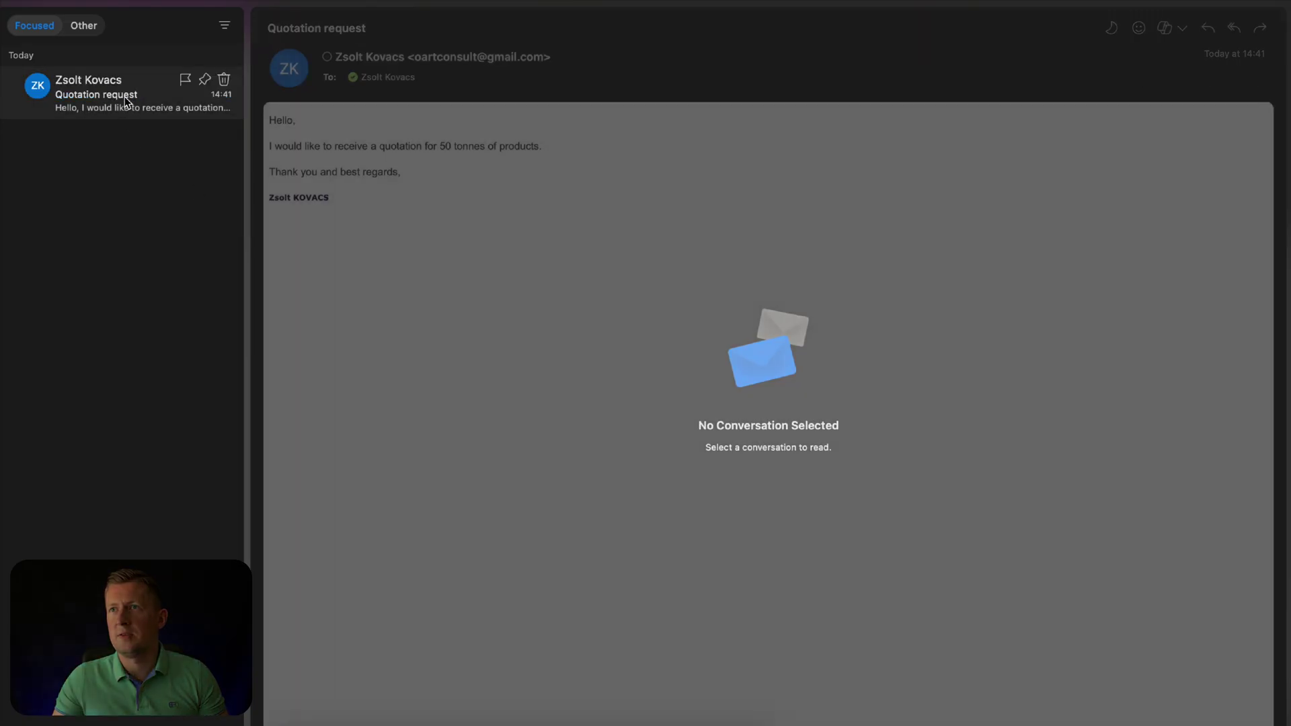
pyautogui.click(123, 96)
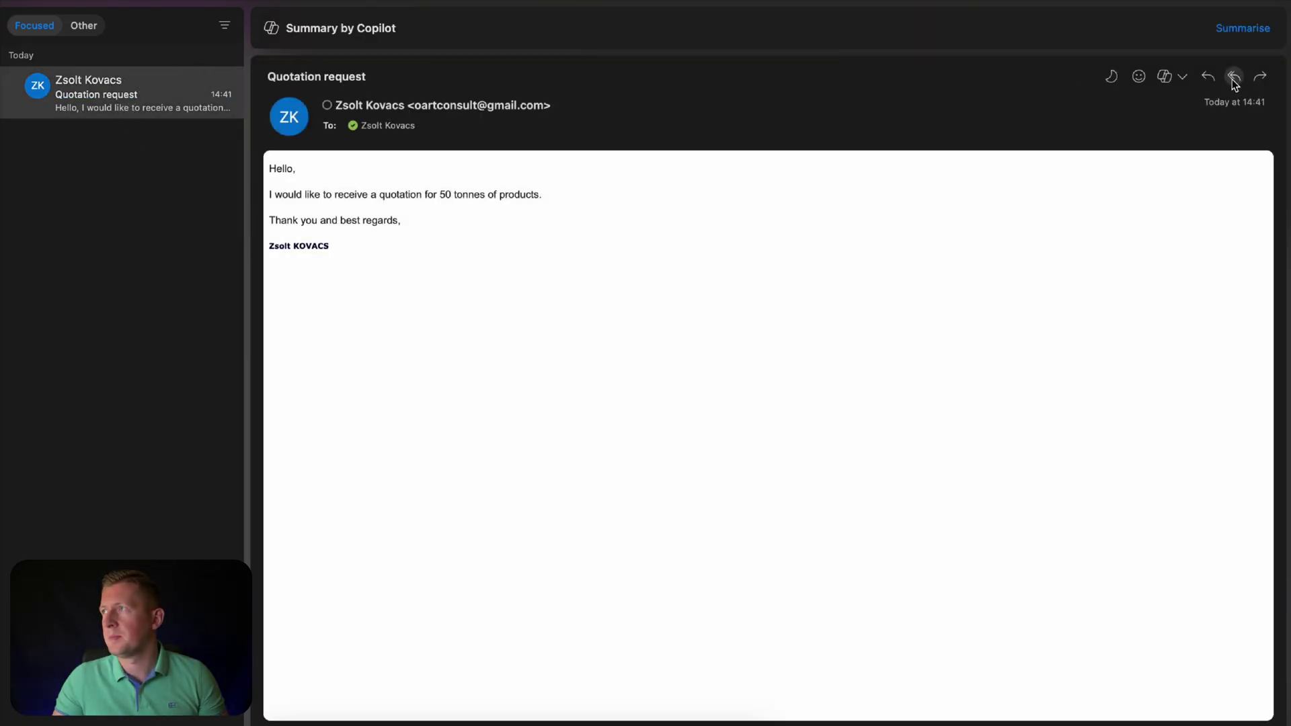
pyautogui.click(1233, 79)
pyautogui.click(1234, 69)
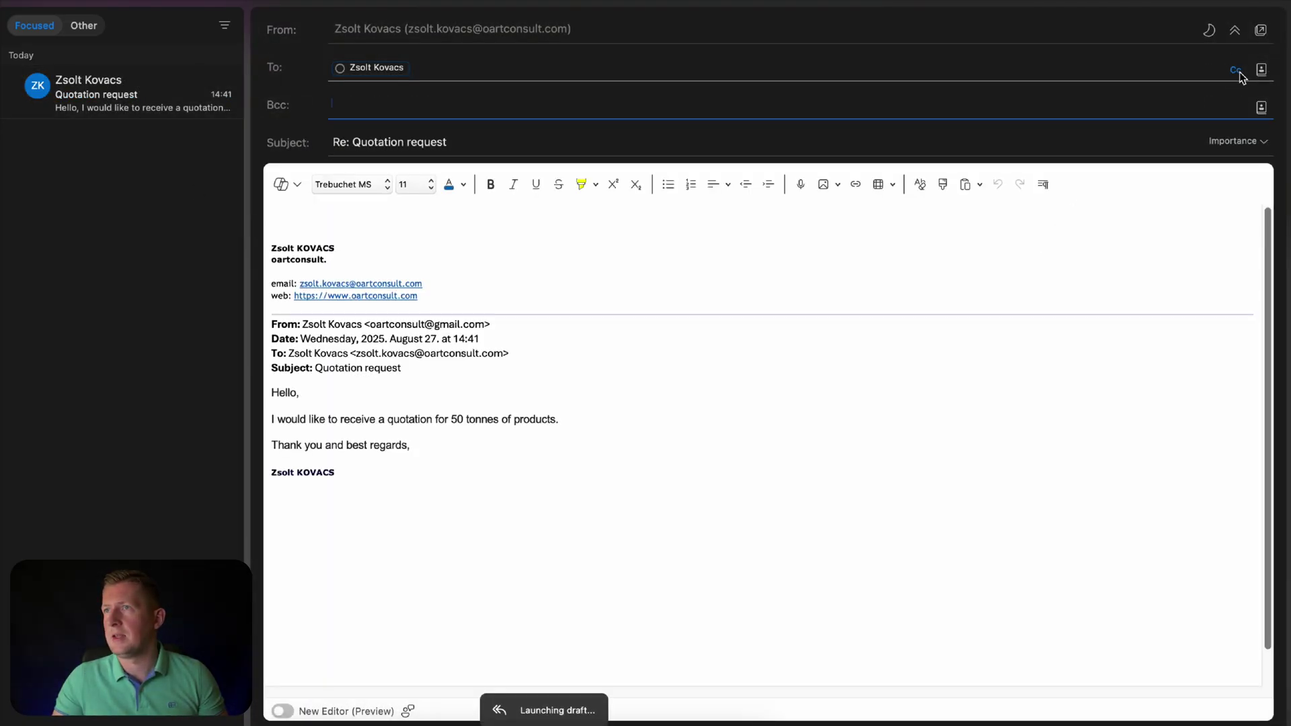
pyautogui.write('zsolt')
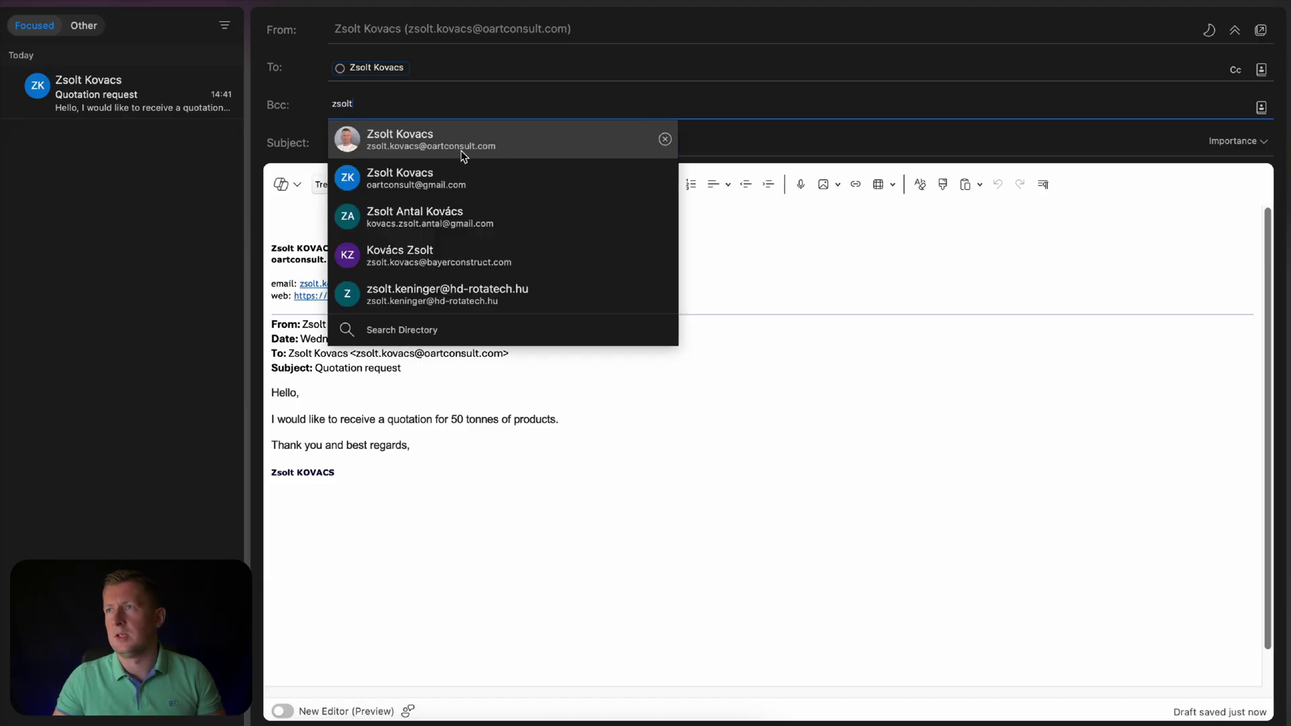
pyautogui.click(461, 147)
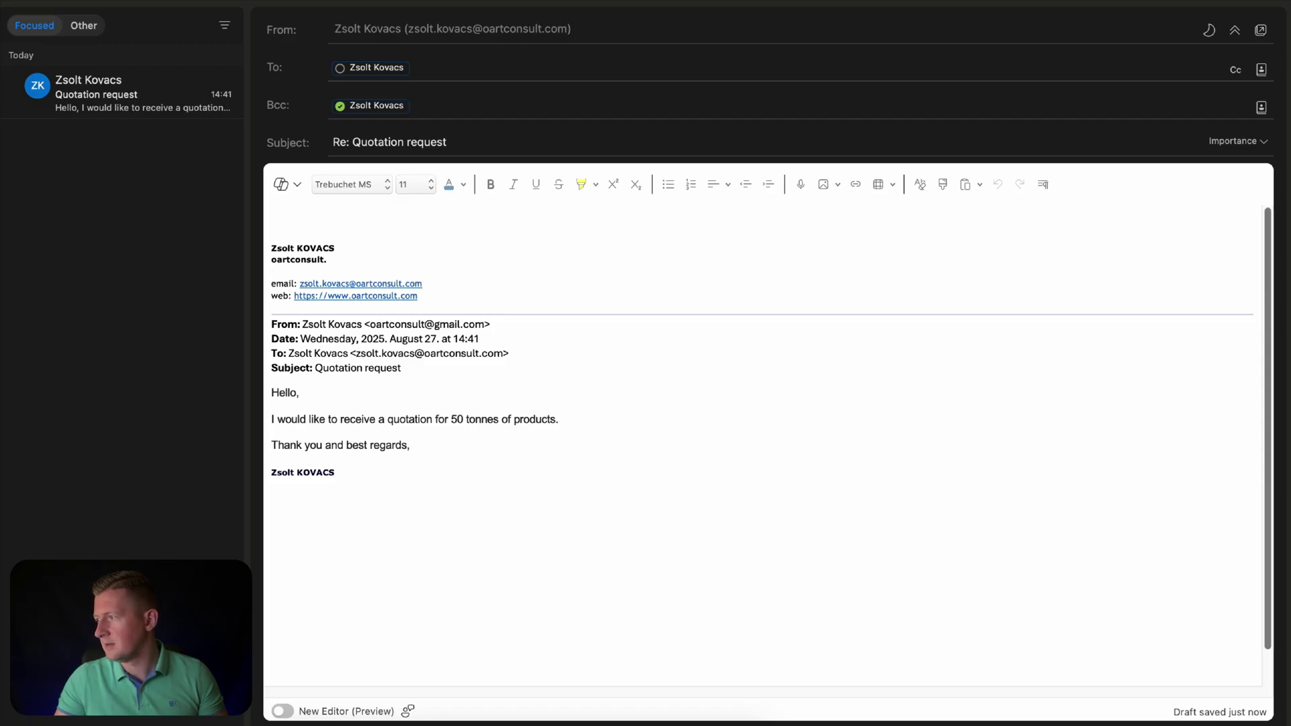
# Step: Write "Our quotation is 25000 EUR for 50 tonnes of products." in the reply body and delete the signature block below it
pyautogui.write('Our quotation is 25000 EUR for 50 tonnes of products.')
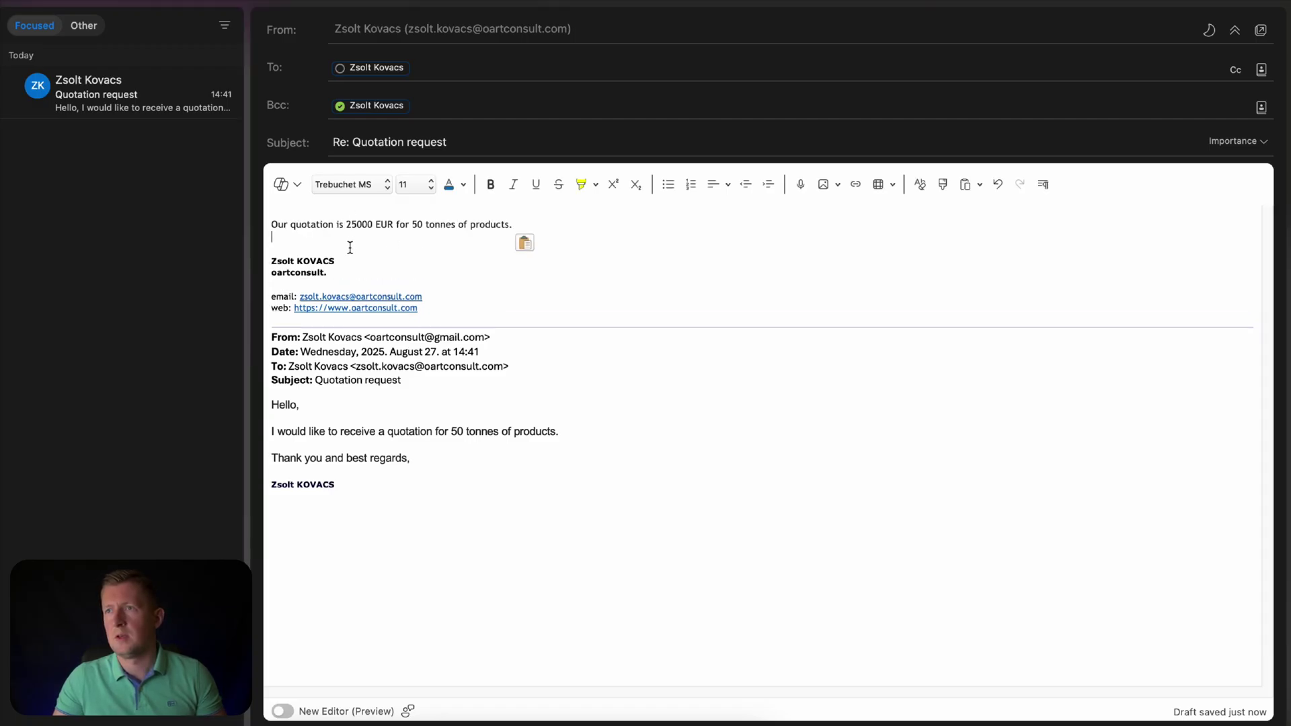
pyautogui.press('BackSpace')
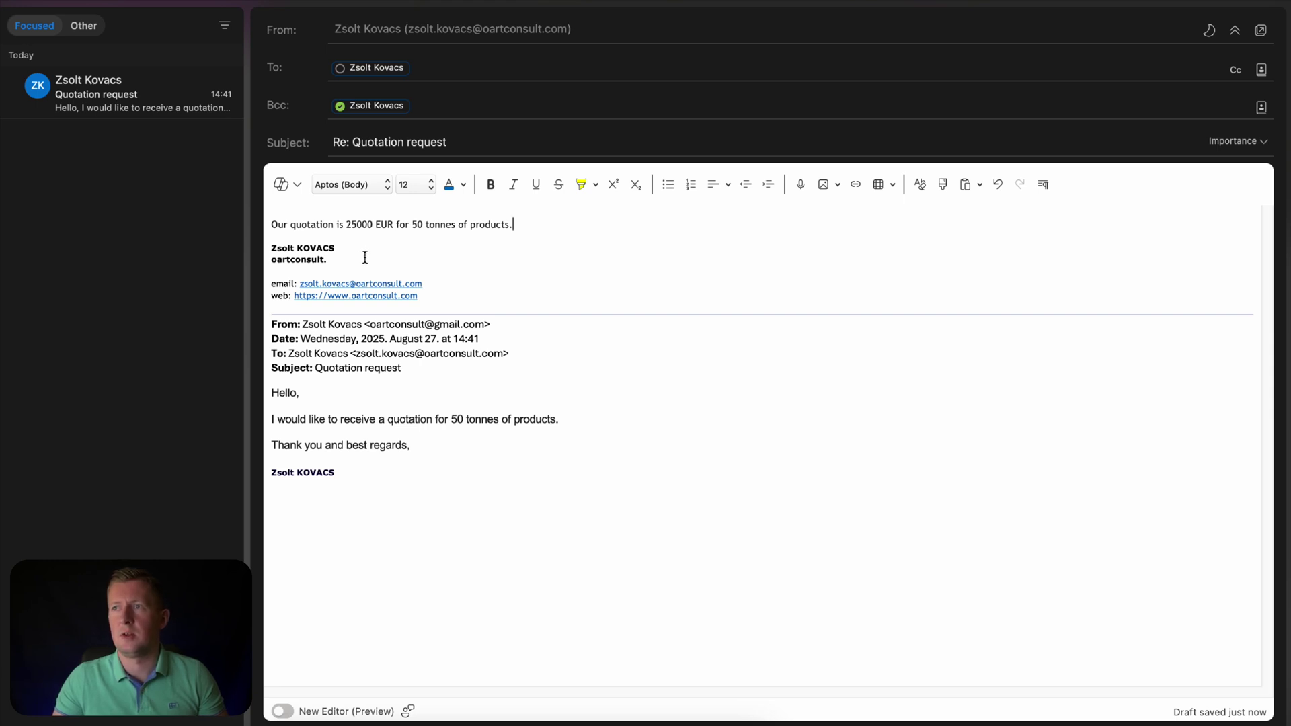
pyautogui.moveTo(271, 248)
pyautogui.mouseDown()
pyautogui.moveTo(443, 277)
pyautogui.moveTo(447, 292)
pyautogui.mouseUp()
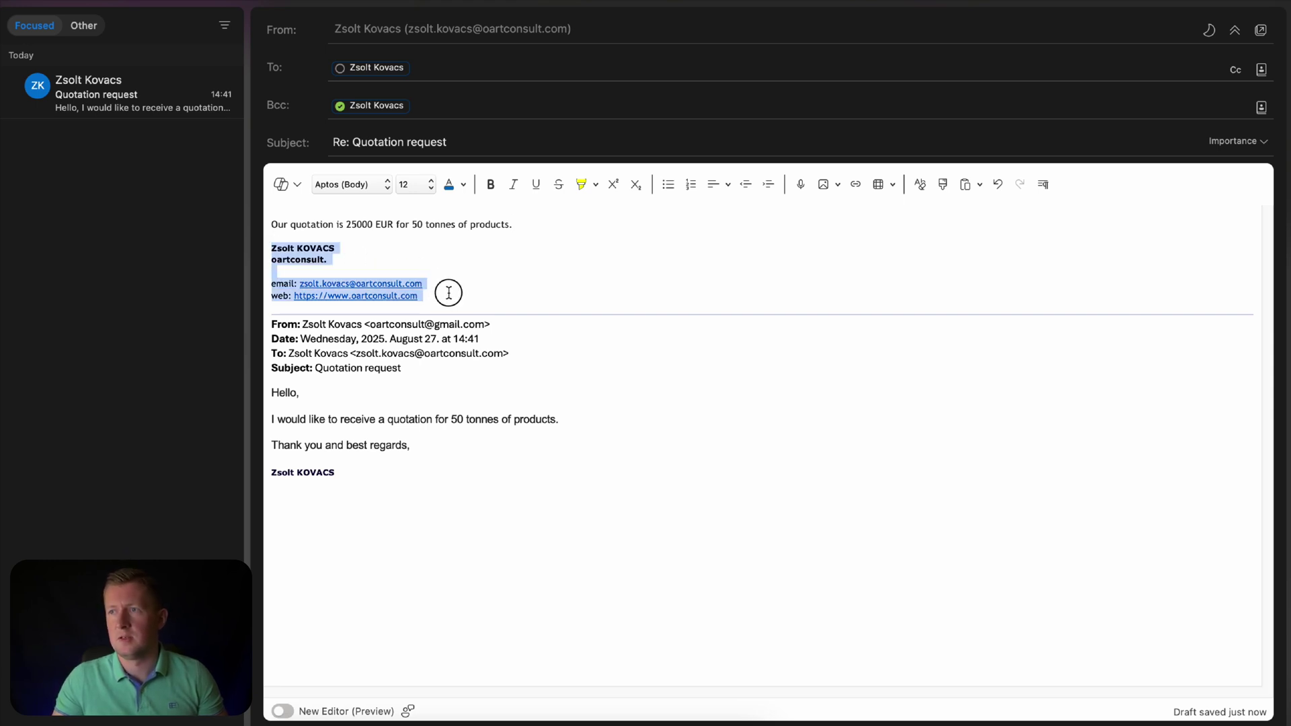
pyautogui.press('BackSpace')
pyautogui.press('BackSpace')
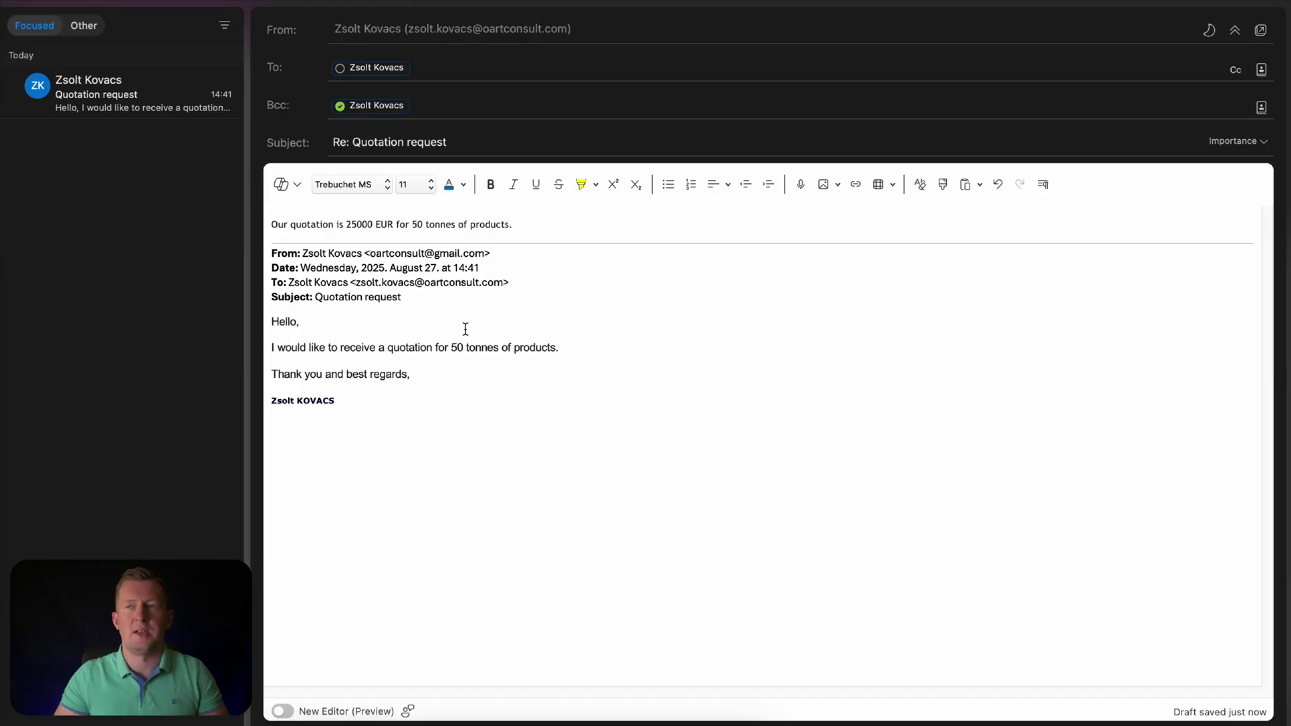
# Step: Send the quotation reply and open its Bcc copy in the inbox
pyautogui.click(276, 5)
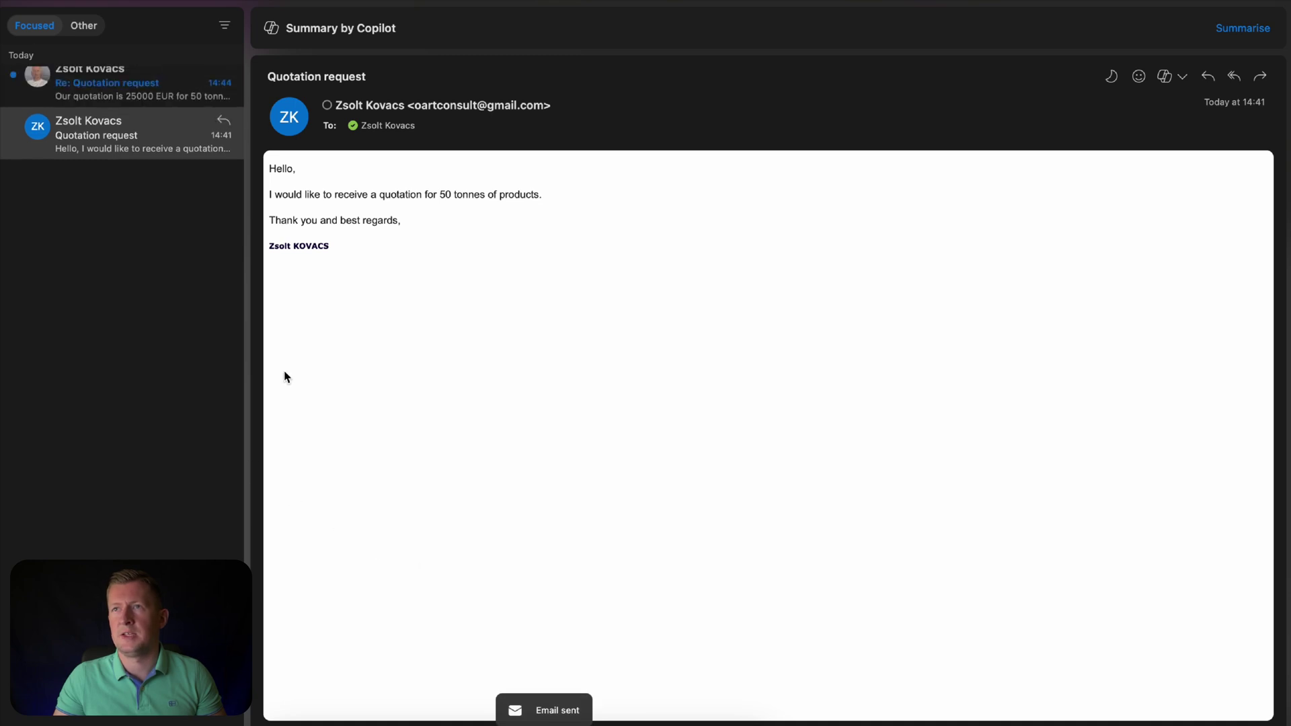
pyautogui.click(97, 107)
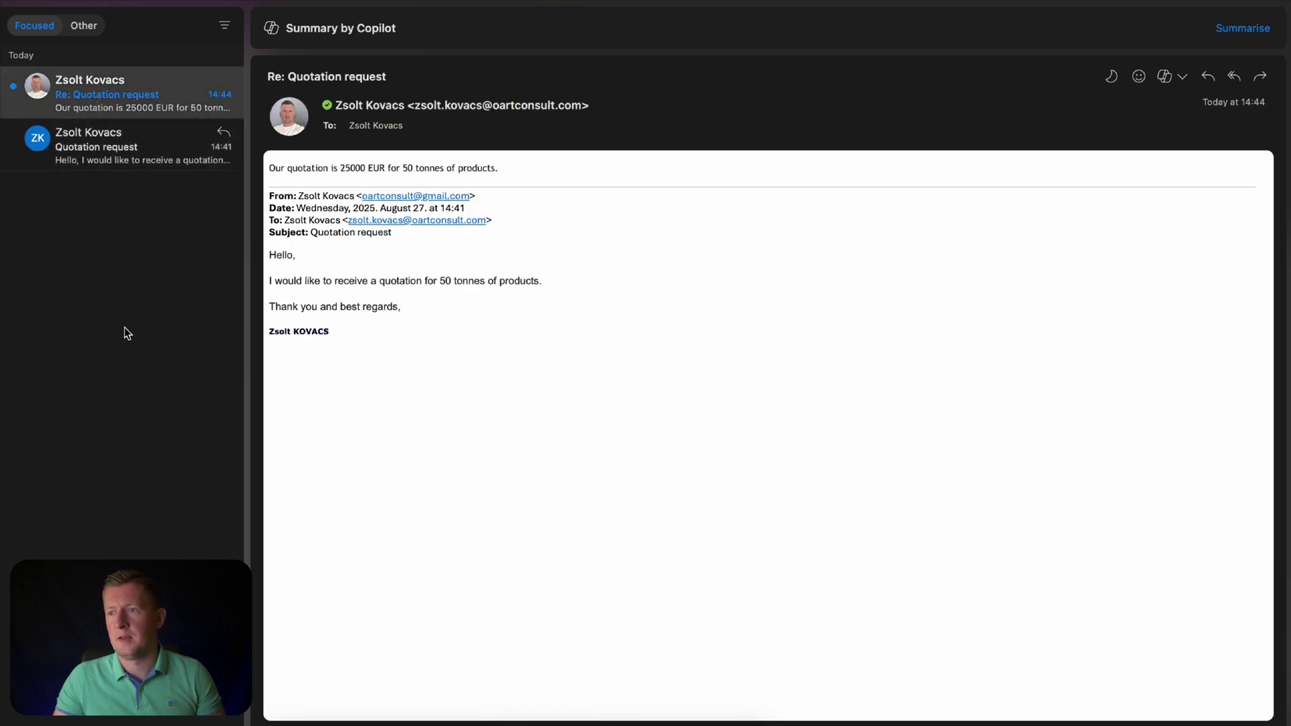
# Step: Switch to Copilot Studio, return to the agent's activity list and refresh it to look for the run triggered by the reply
pyautogui.click(316, 722)
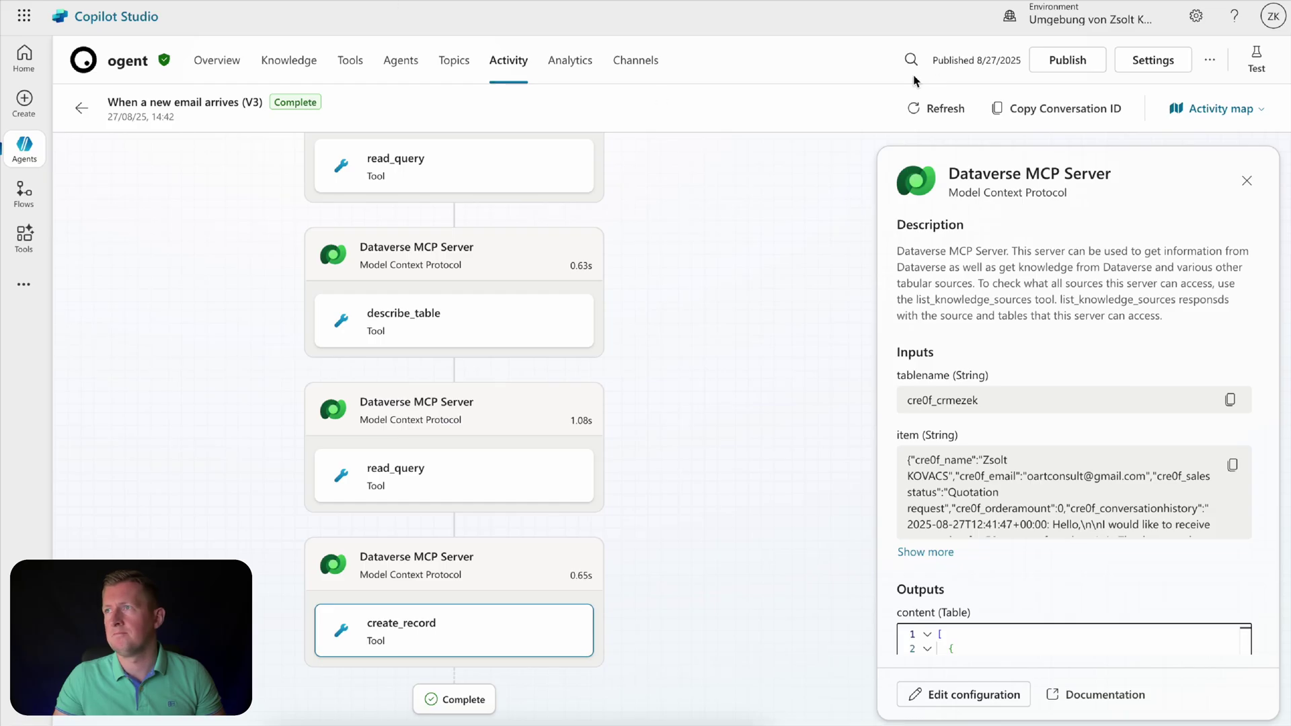
pyautogui.click(507, 62)
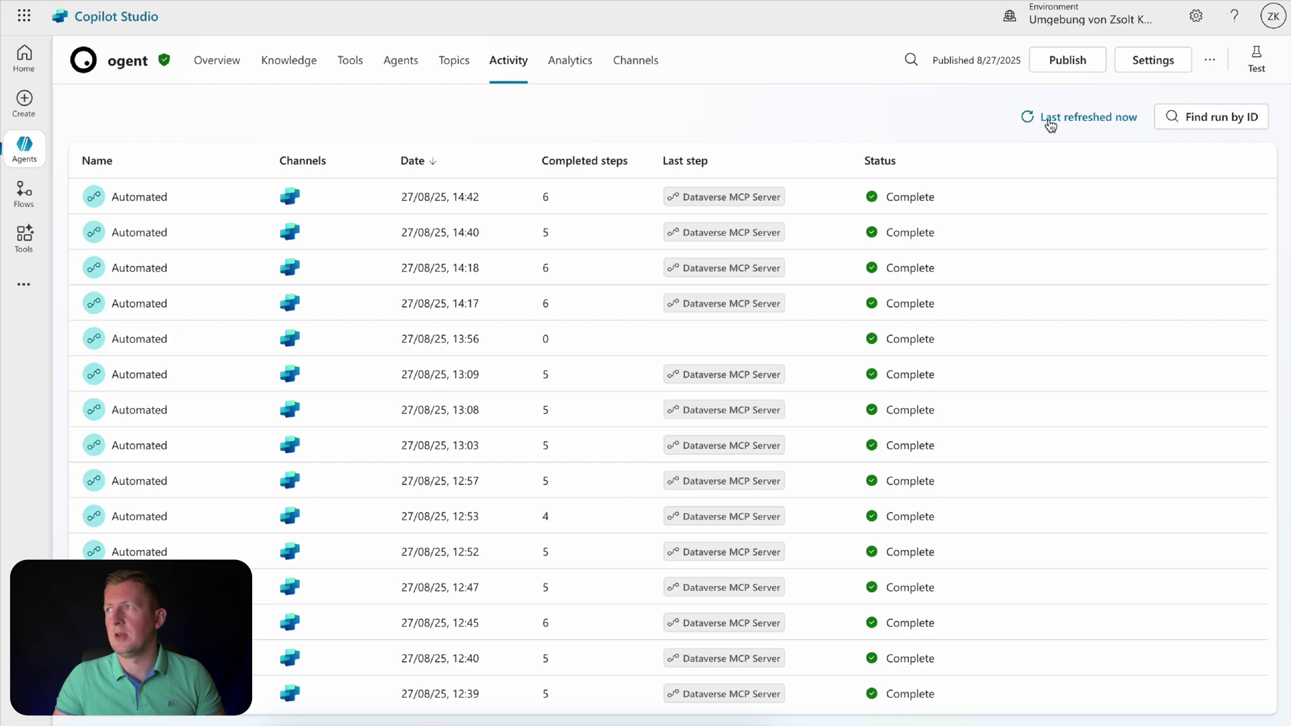
pyautogui.click(1050, 125)
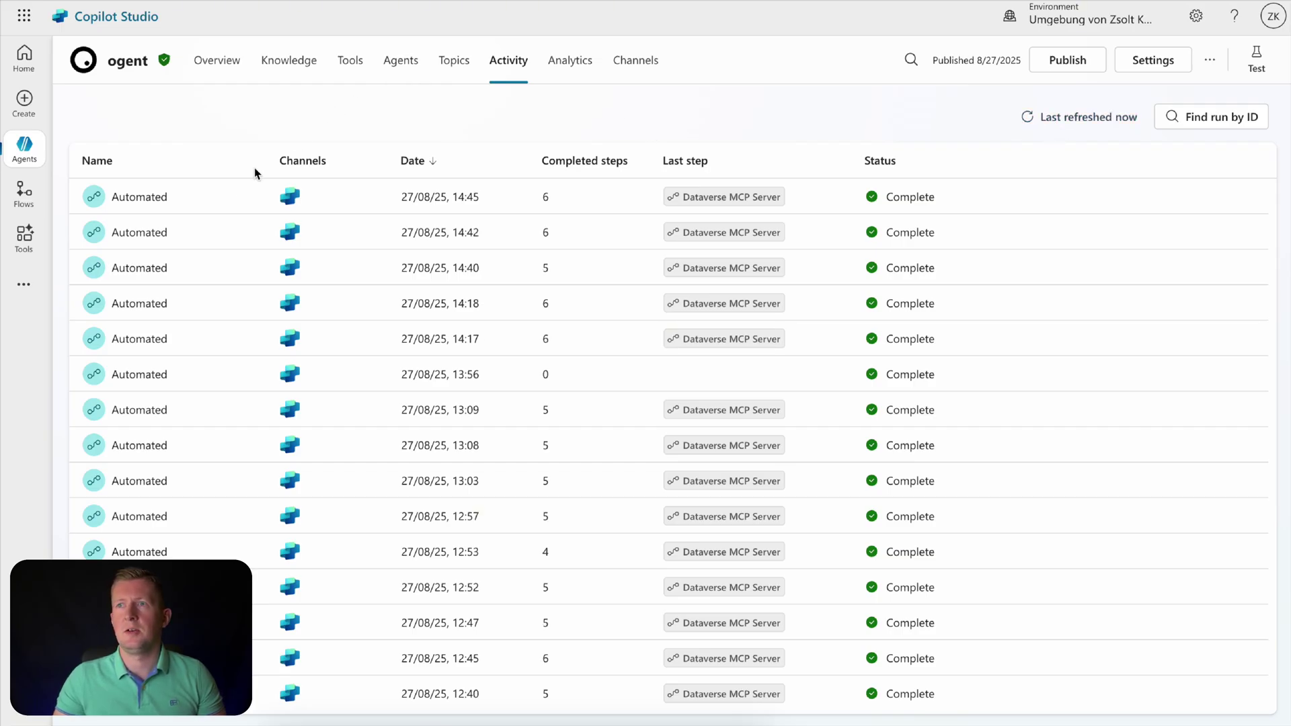
# Step: Open the 14:45 automated run and examine its activity map from the email trigger down to the last Dataverse MCP Server call
pyautogui.click(463, 199)
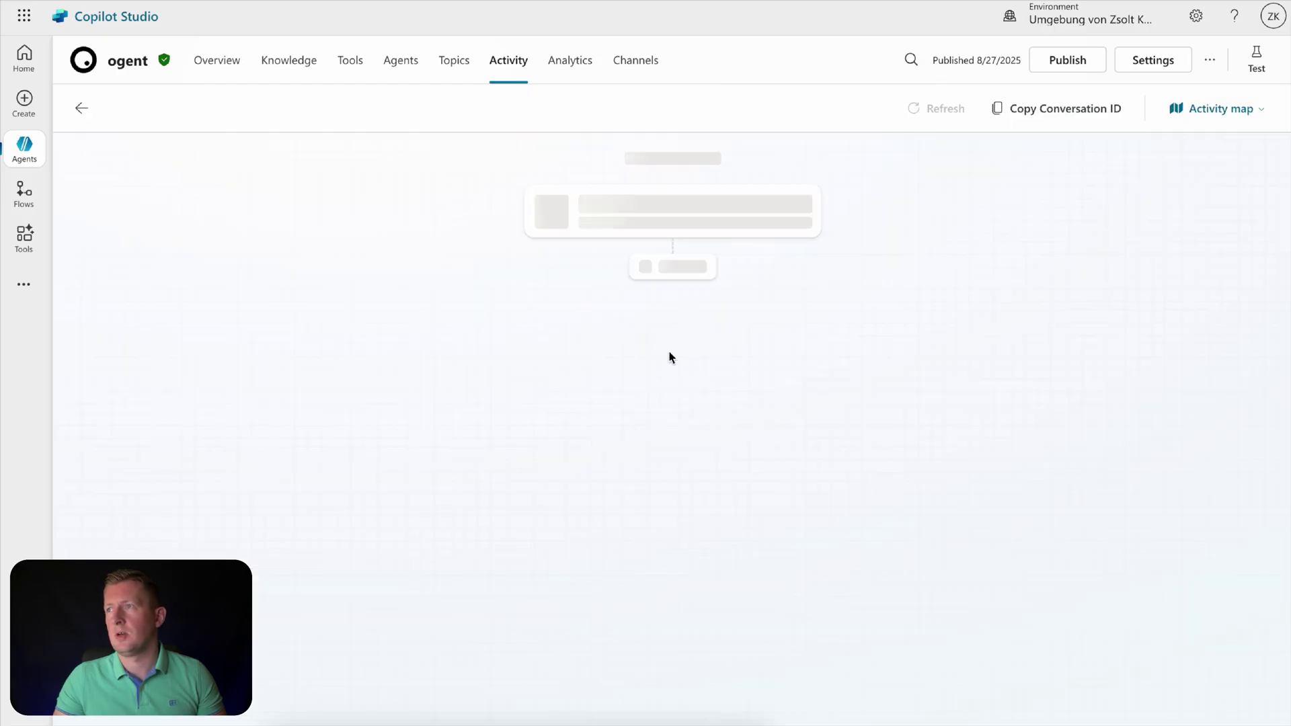
pyautogui.scroll(10, 726, 323)
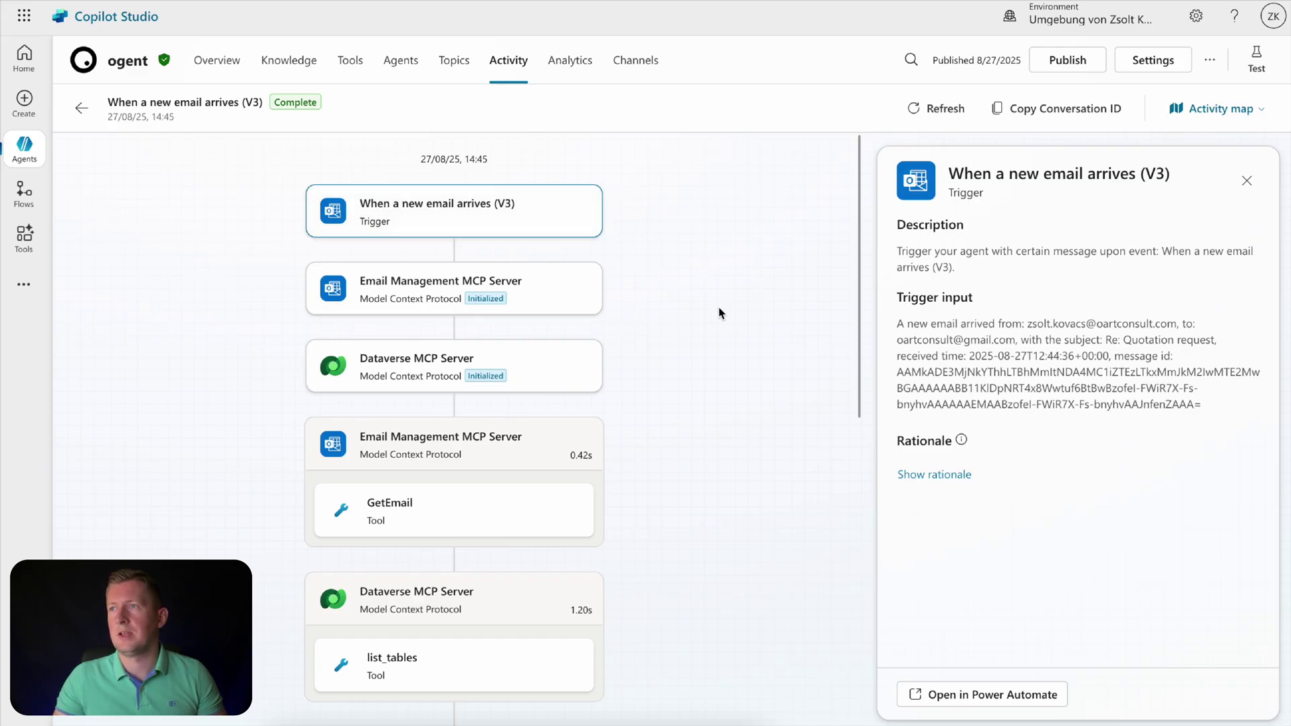
pyautogui.scroll(-2, 692, 316)
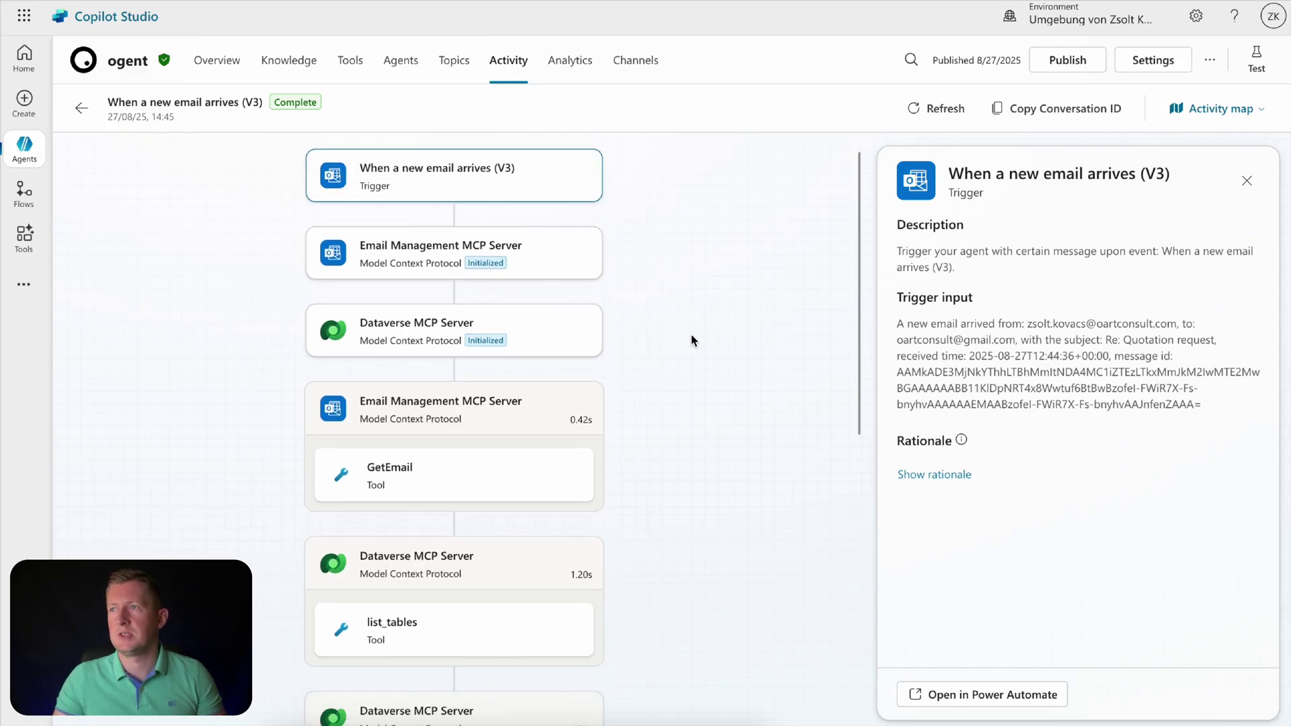
pyautogui.scroll(-3, 692, 337)
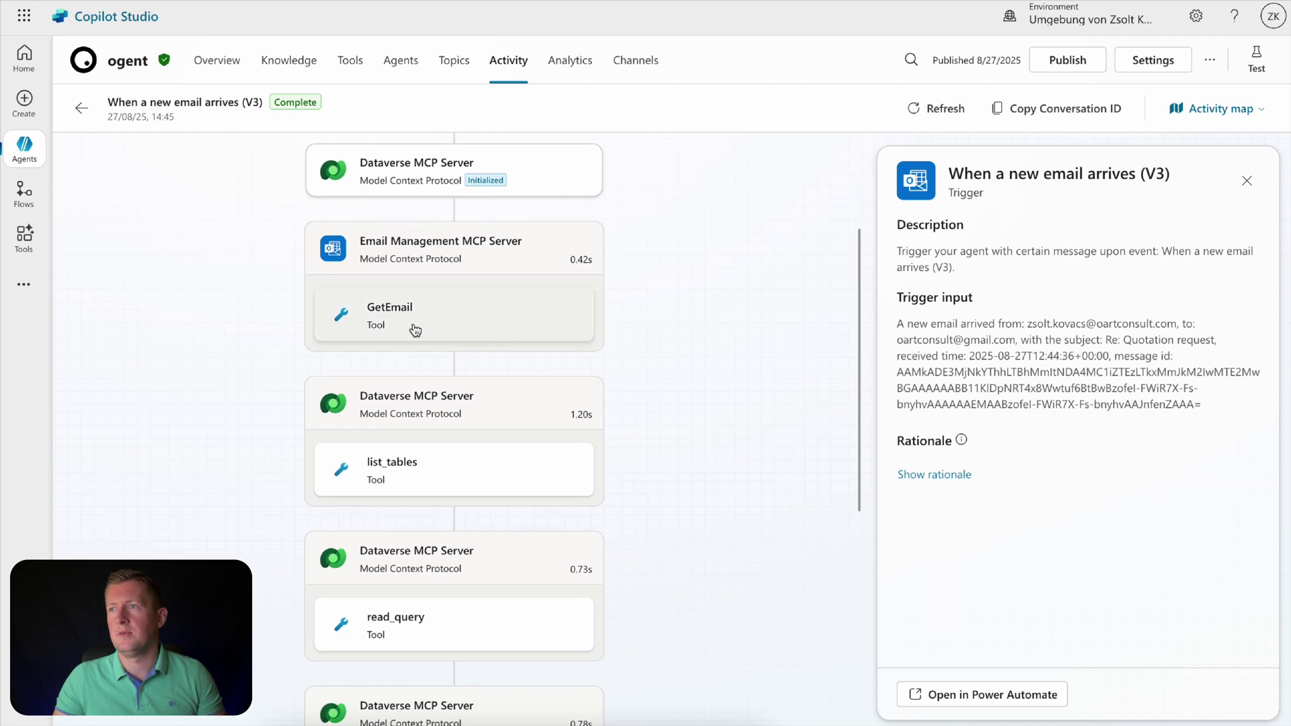
pyautogui.scroll(-1, 684, 351)
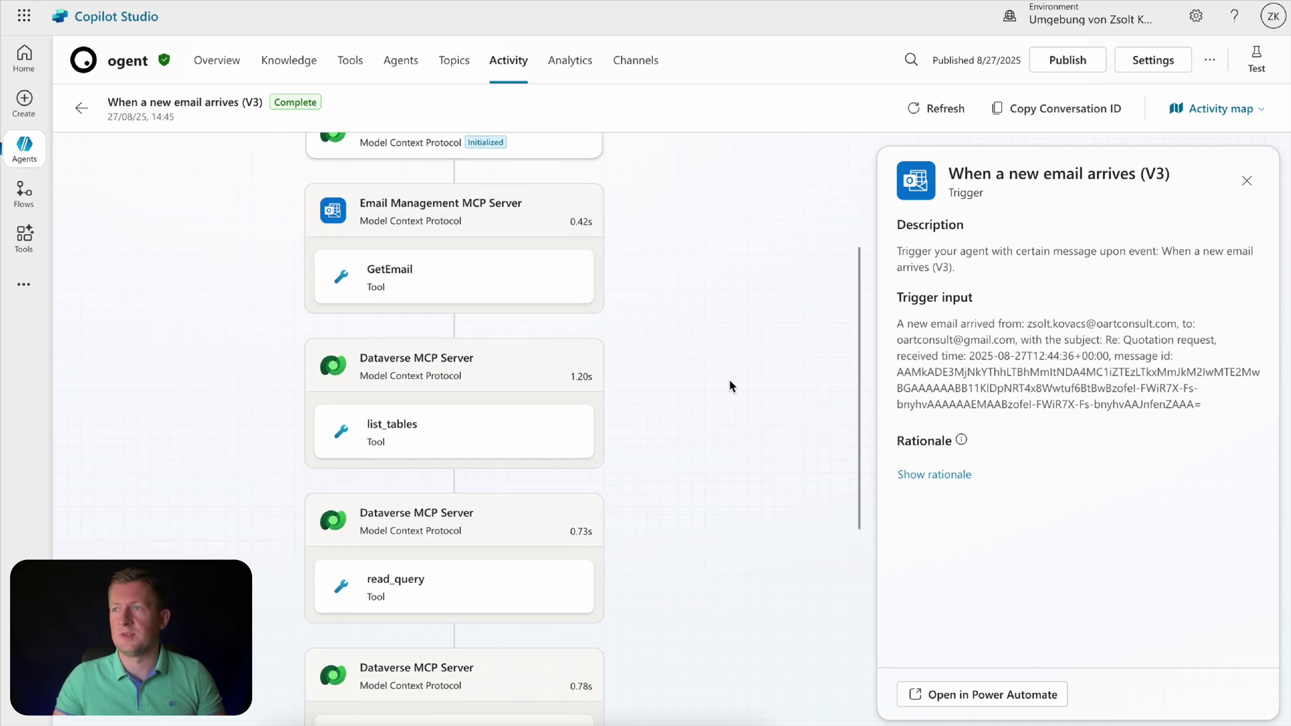
pyautogui.scroll(-2, 729, 384)
pyautogui.scroll(-5, 574, 376)
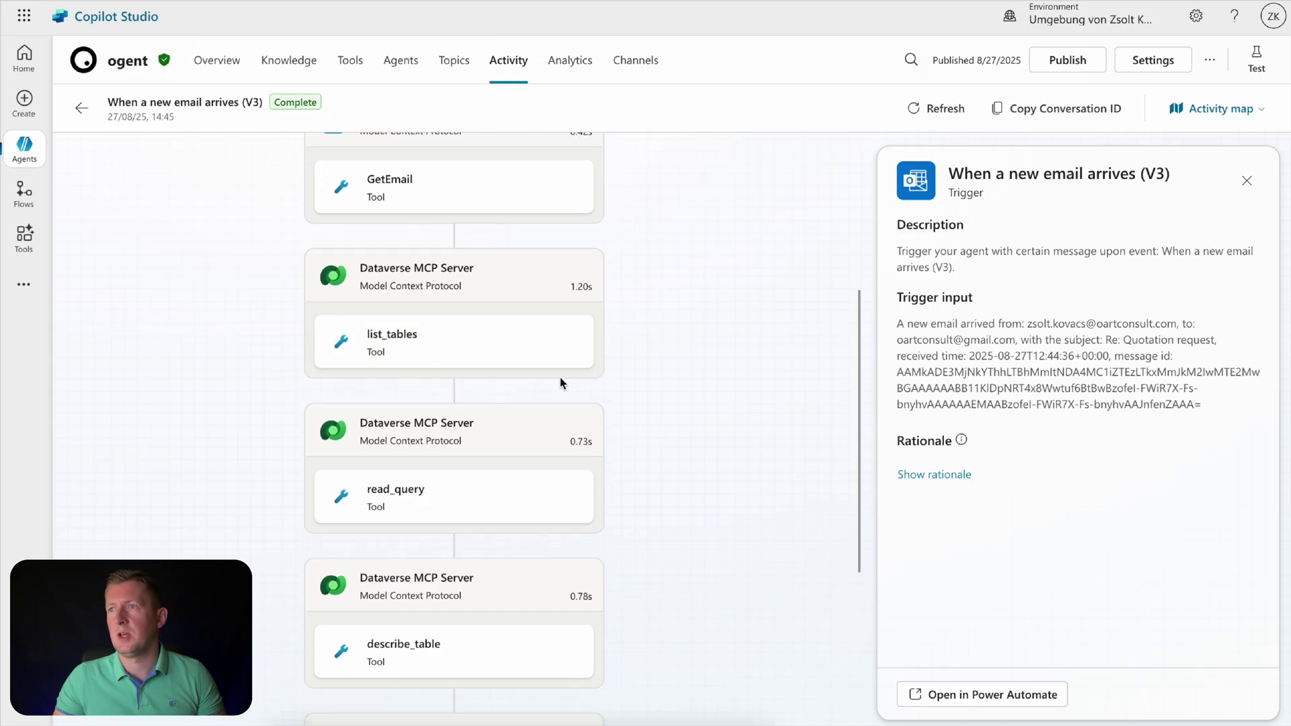
pyautogui.scroll(-4, 551, 393)
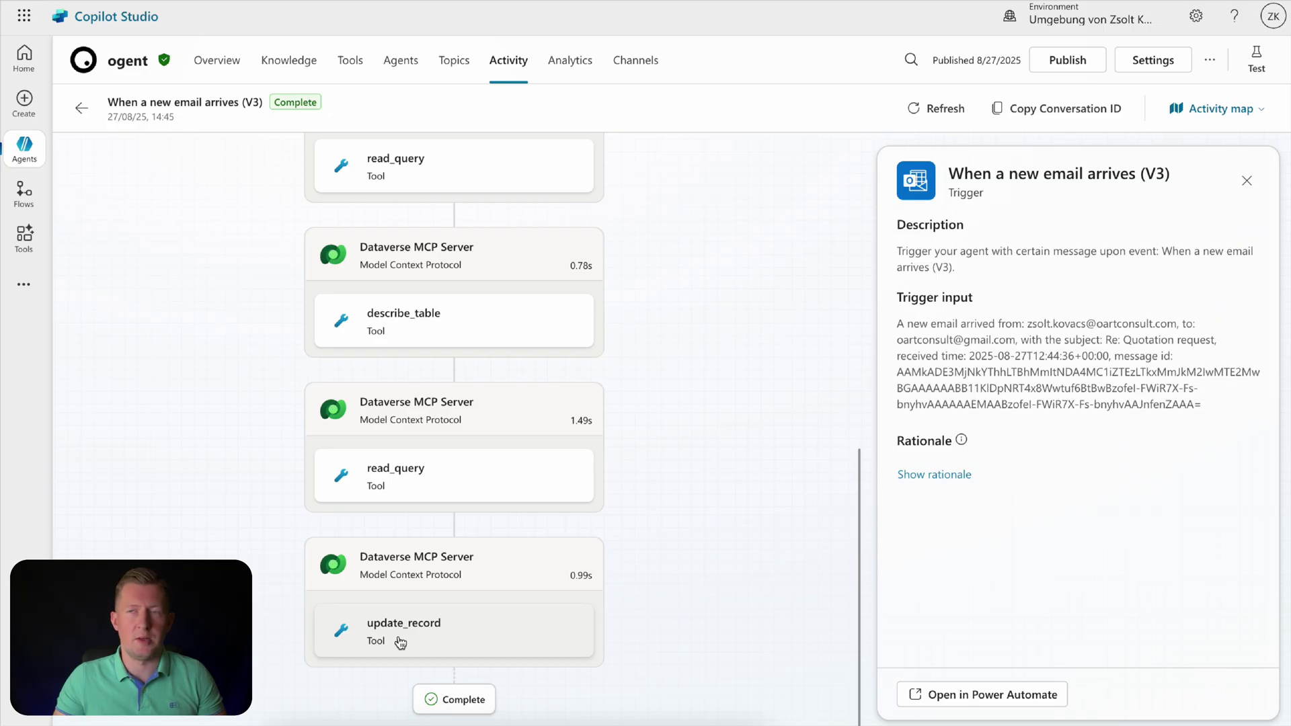
# Step: Open the details of the update_record tool call and examine its inputs and outputs
pyautogui.click(401, 642)
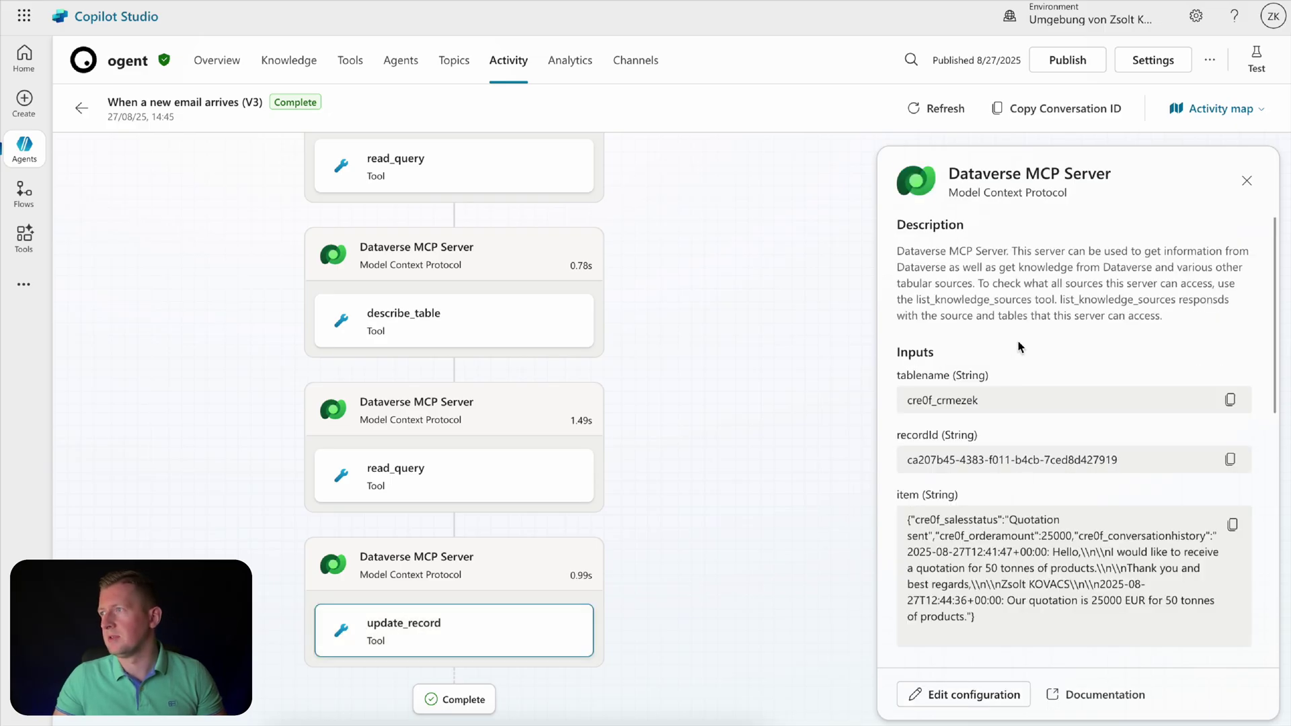
pyautogui.scroll(-4, 1042, 383)
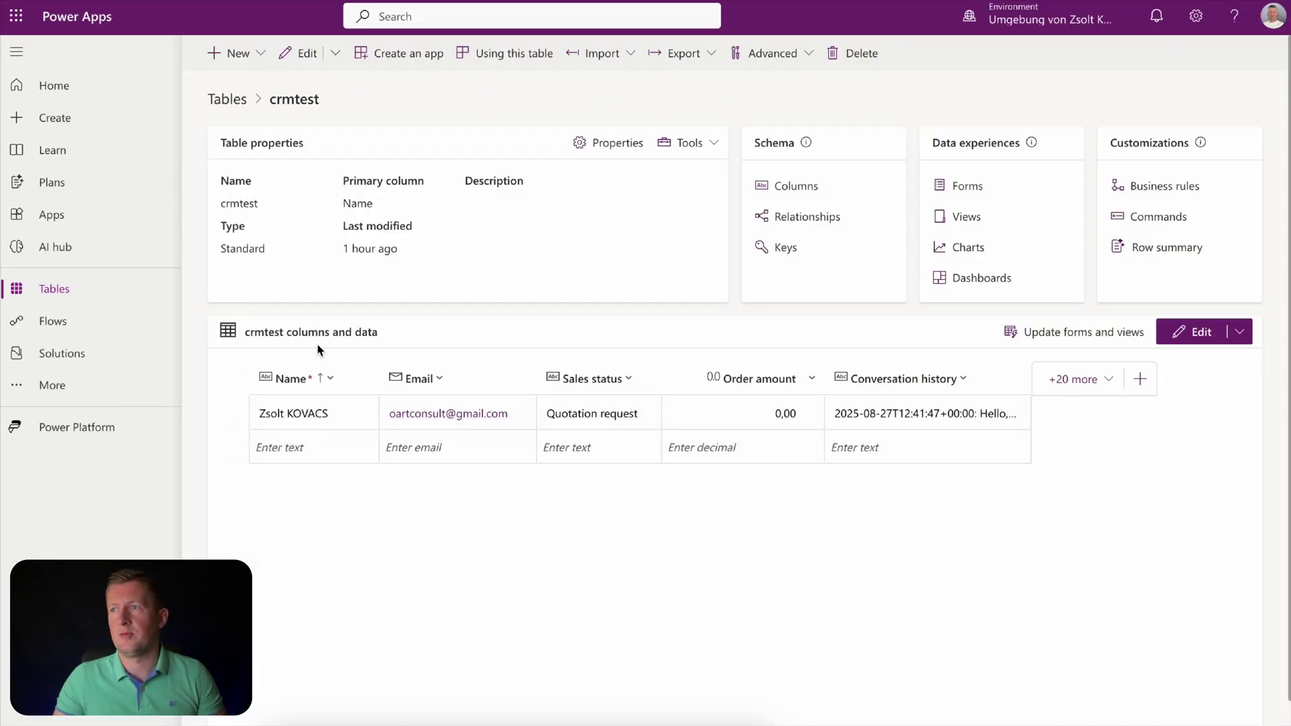
# Step: Switch to the crmtest table in Power Apps and reload it to check the contact's sales status and order amount
pyautogui.press('F5')
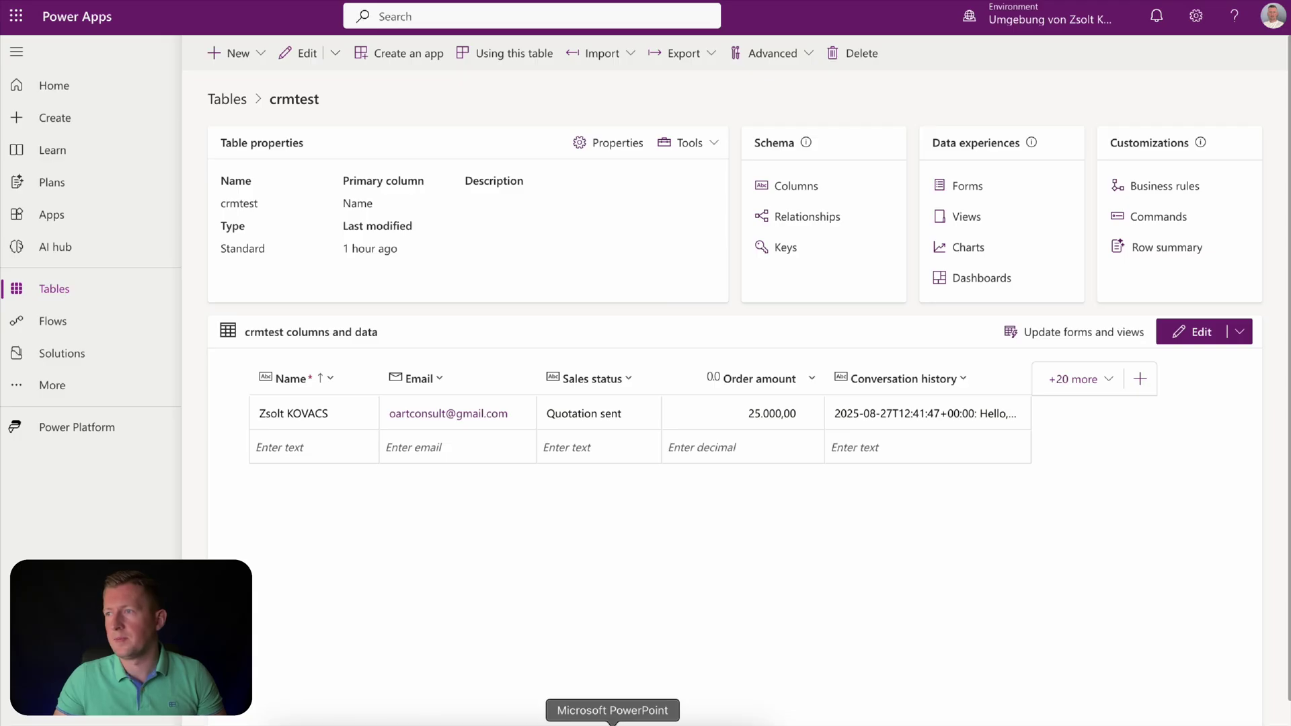
# Step: Switch to the PowerPoint presentation and advance the Case study slide to "Answering to request with a quotation"
pyautogui.click(612, 718)
pyautogui.press('Right')
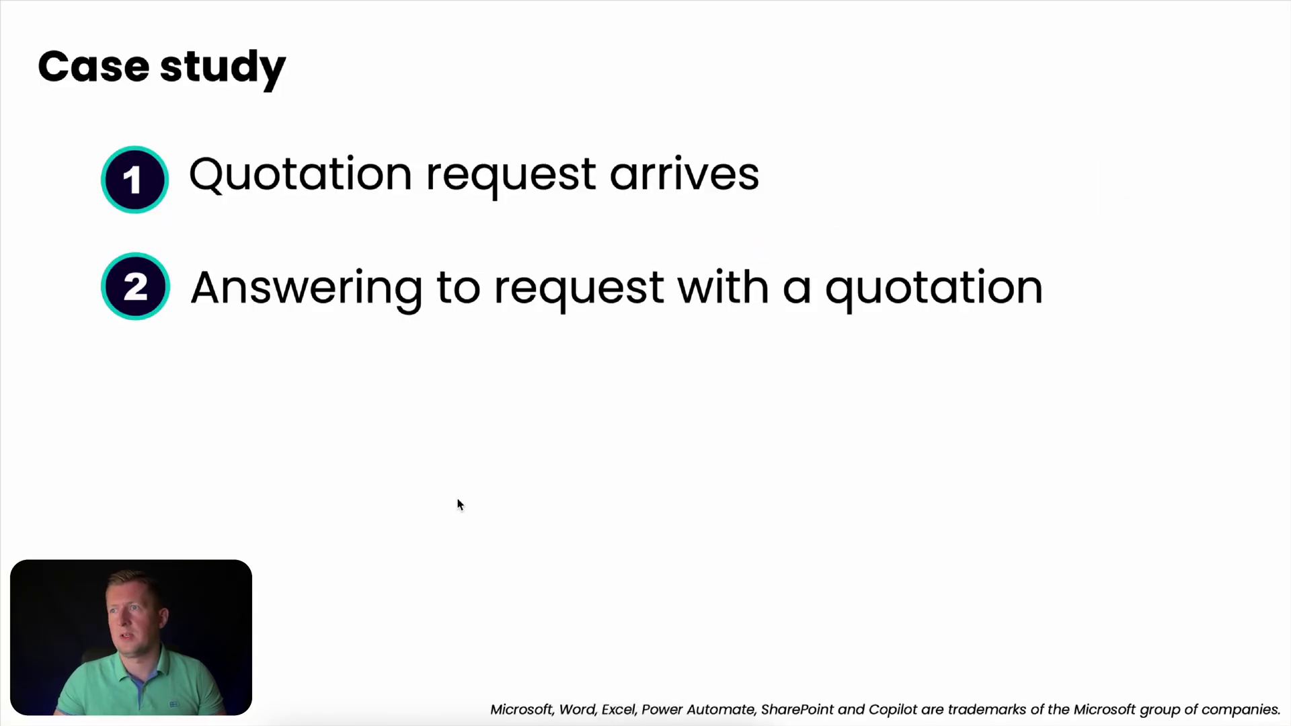